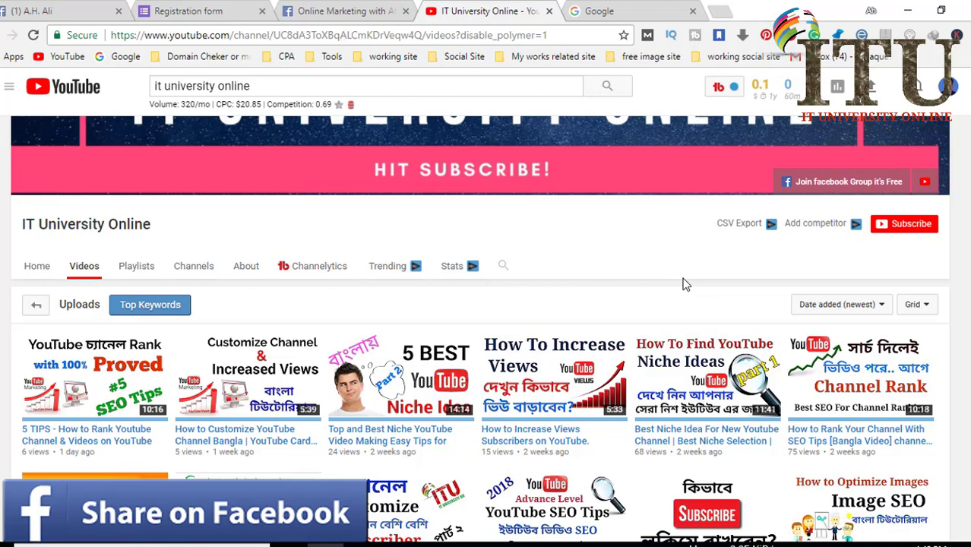
# Switch from the IT University Online YouTube channel to the Google homepage tab.
pyautogui.scroll(1, 698, 286)
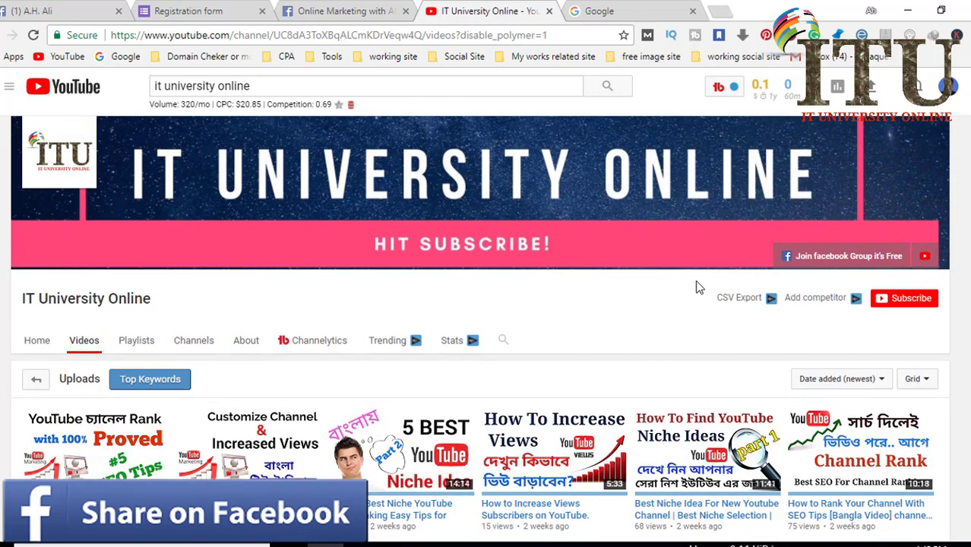
pyautogui.click(661, 9)
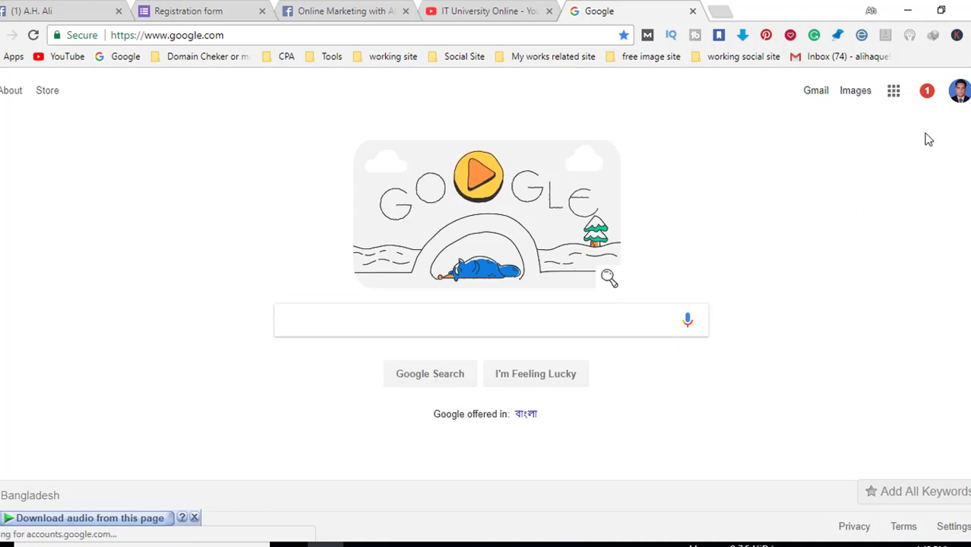
# Open Google Drive from the Google apps grid.
pyautogui.click(893, 92)
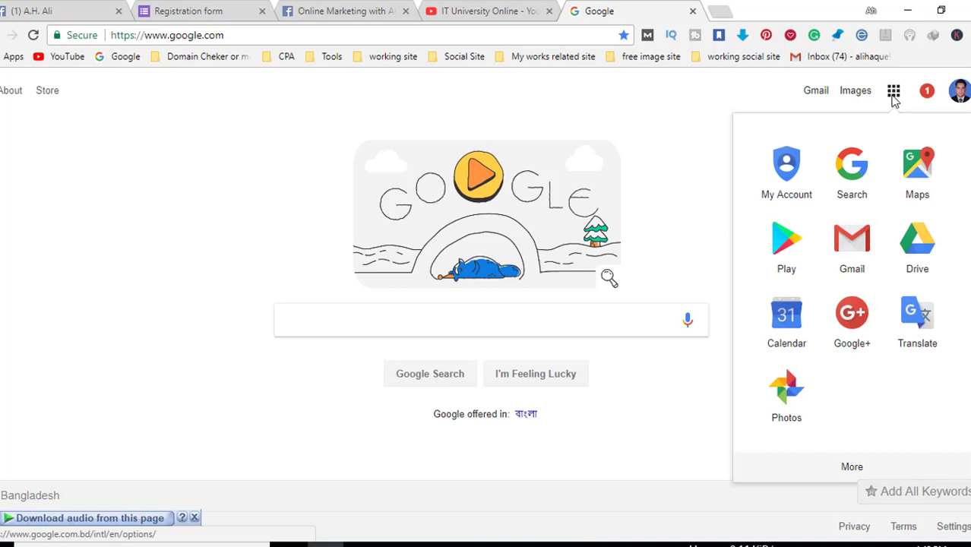
pyautogui.click(929, 270)
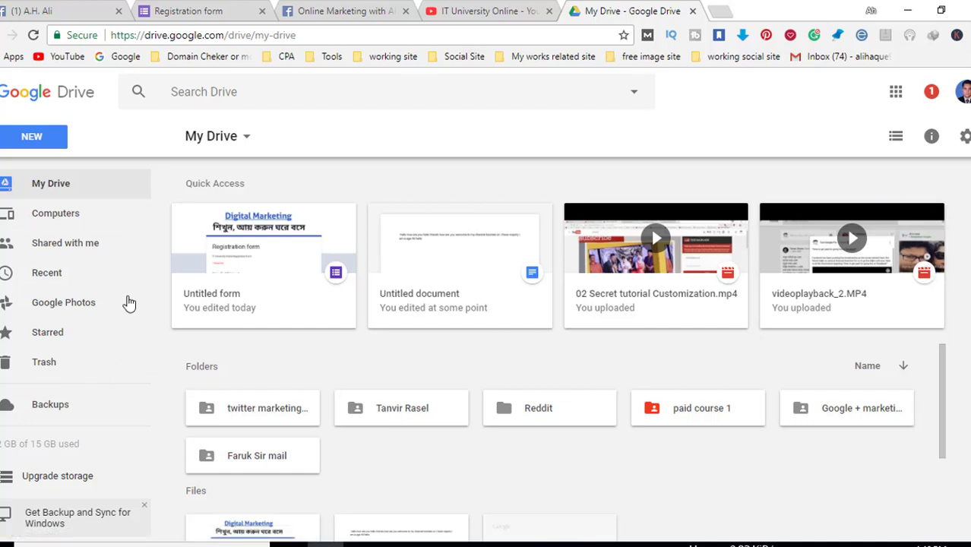
# Create a new blank Google Form from Drive's New > More menu.
pyautogui.click(44, 142)
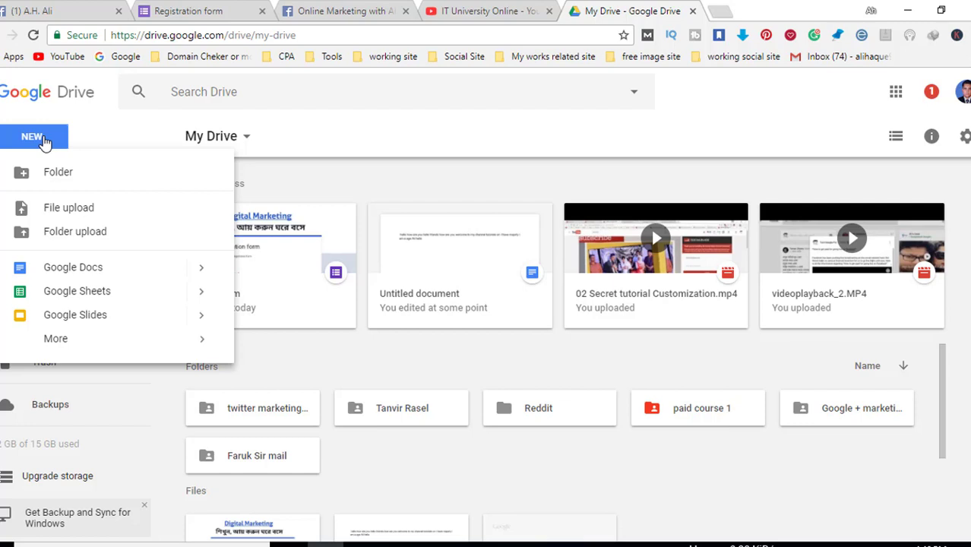
pyautogui.moveTo(107, 347)
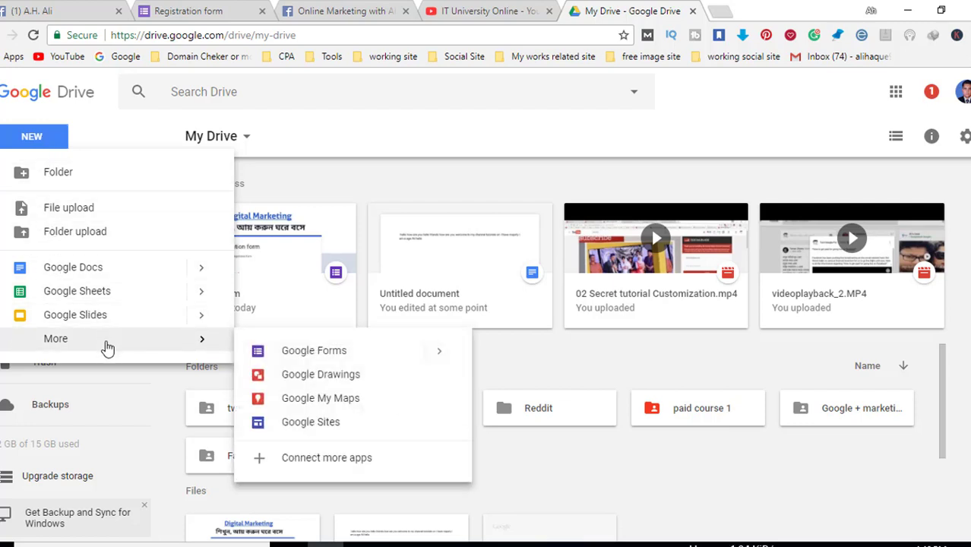
pyautogui.click(327, 355)
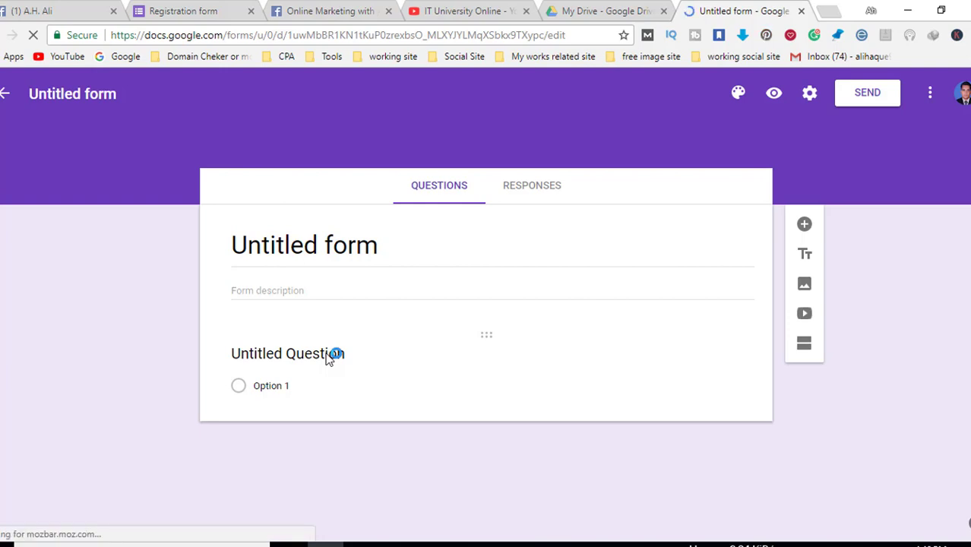
# Change the form's theme colour to red.
pyautogui.click(332, 354)
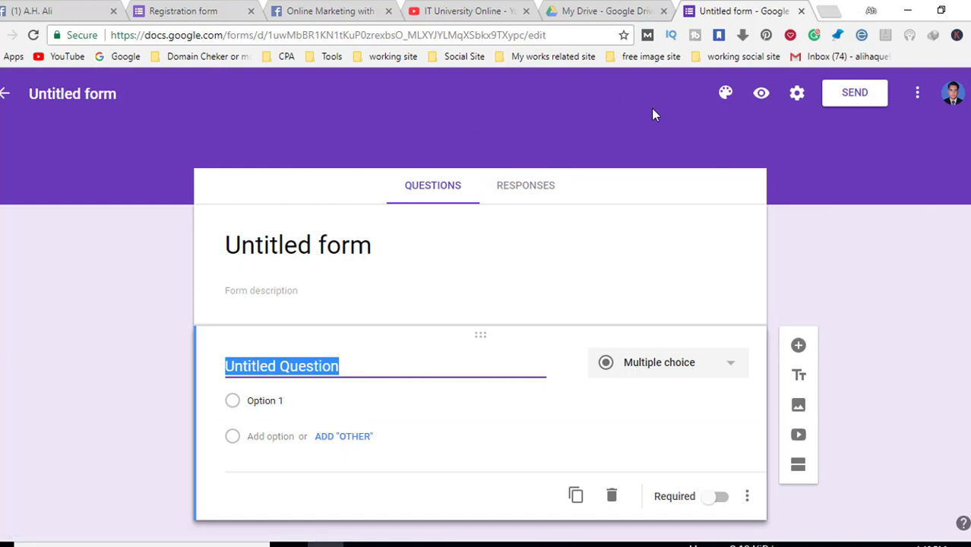
pyautogui.click(727, 93)
pyautogui.click(726, 93)
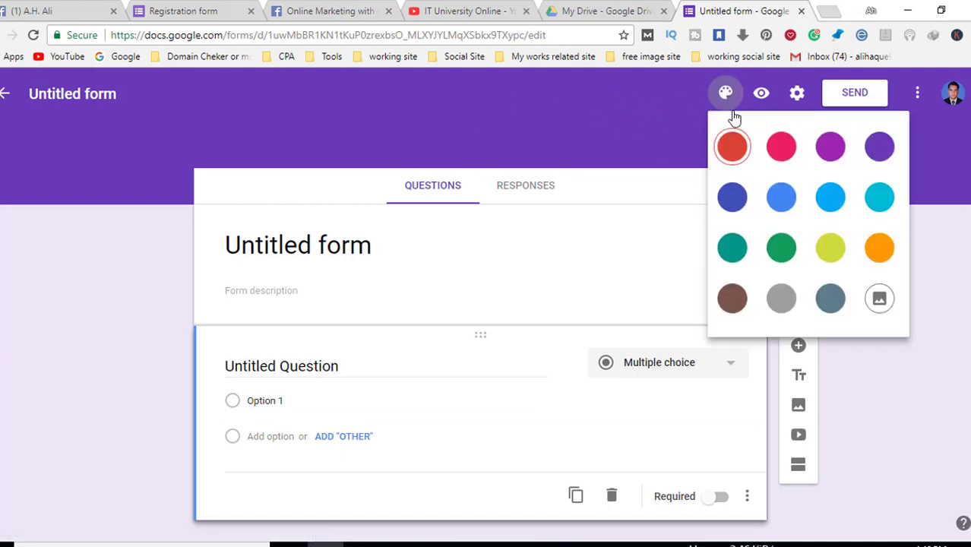
pyautogui.click(731, 146)
# Apply the basketball photo as the form's header image.
pyautogui.click(725, 94)
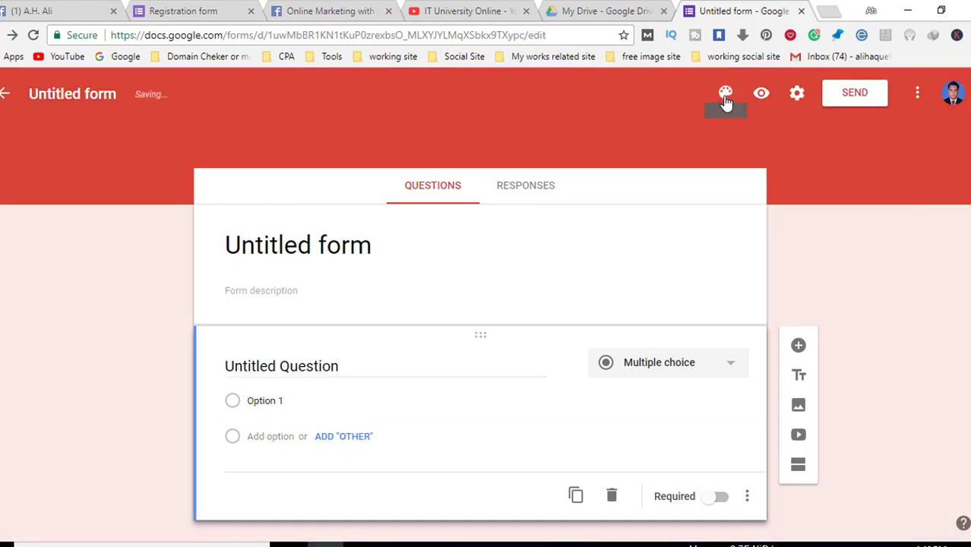
pyautogui.click(726, 92)
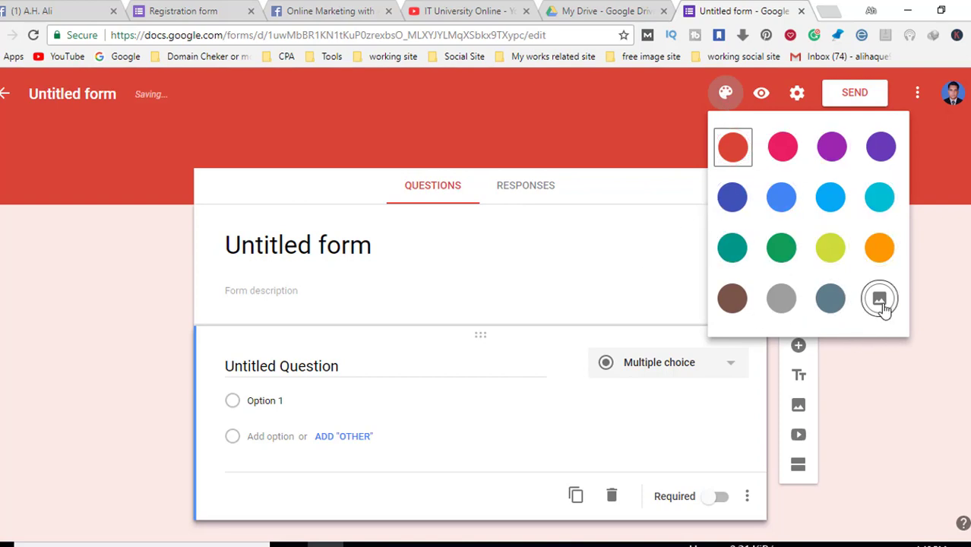
pyautogui.click(882, 306)
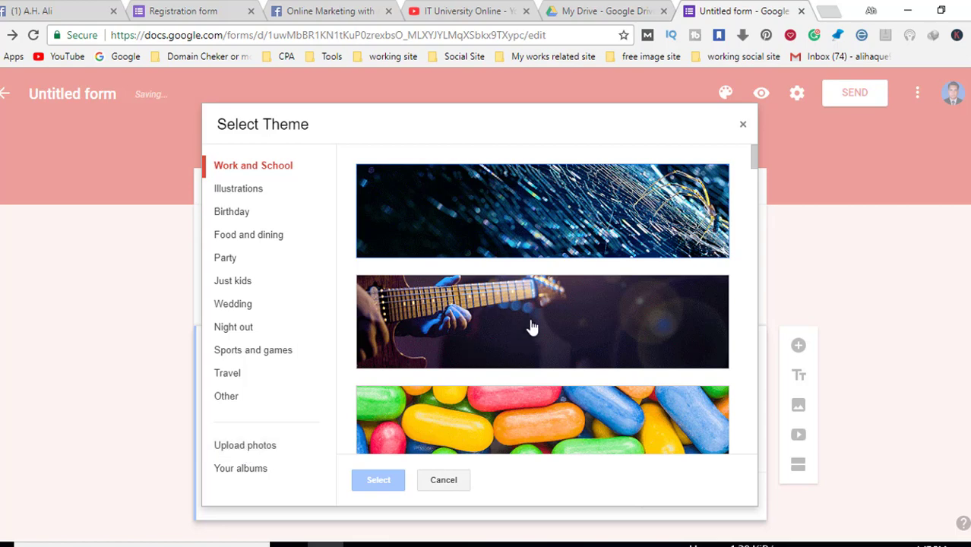
pyautogui.scroll(-3, 562, 334)
pyautogui.scroll(3, 565, 342)
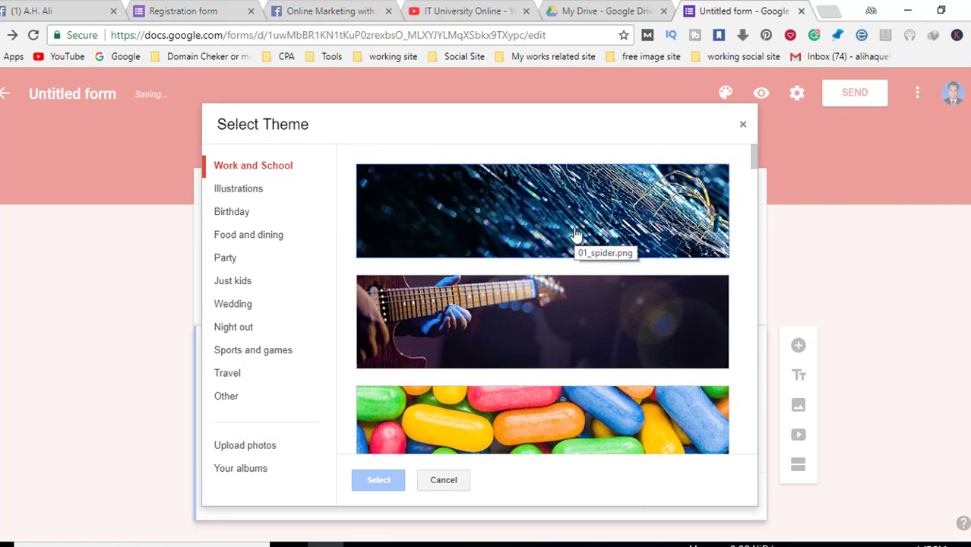
pyautogui.scroll(-5, 584, 293)
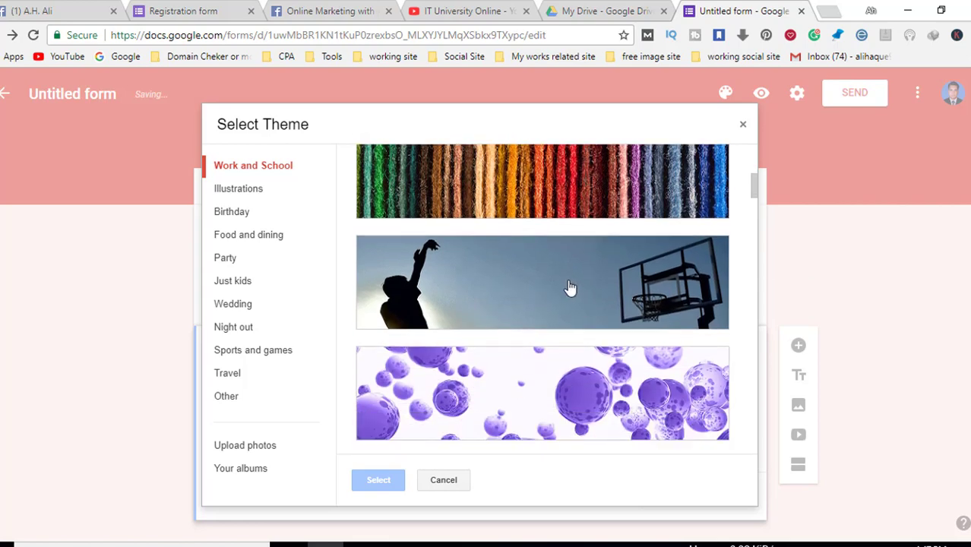
pyautogui.click(570, 287)
pyautogui.click(381, 478)
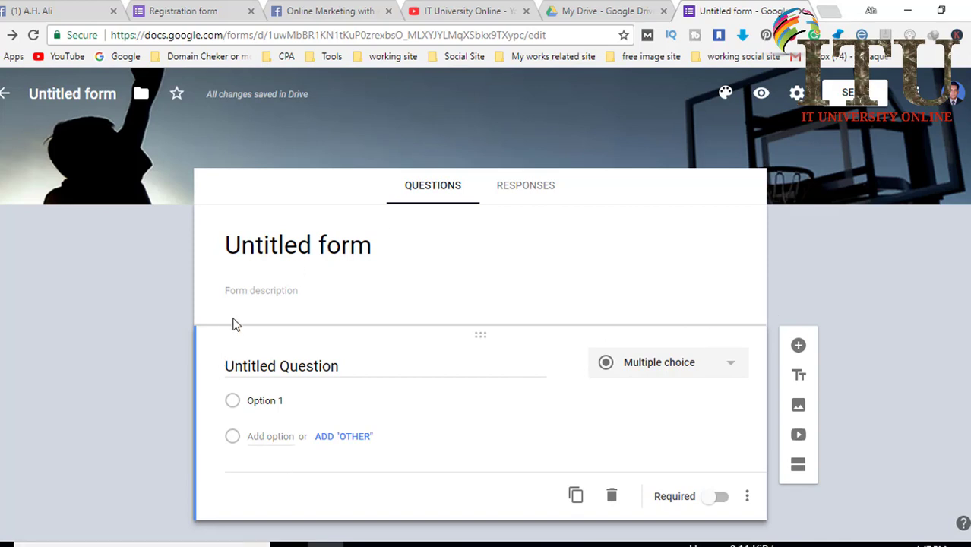
# Title the form 'Registration Form' and begin the description with 'IT University Online'.
pyautogui.click(342, 253)
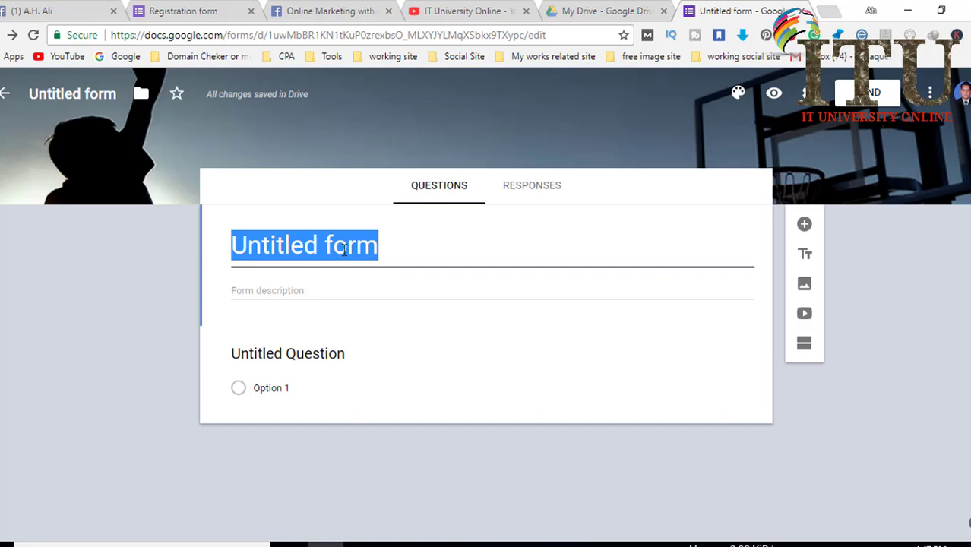
pyautogui.write('Registration Form')
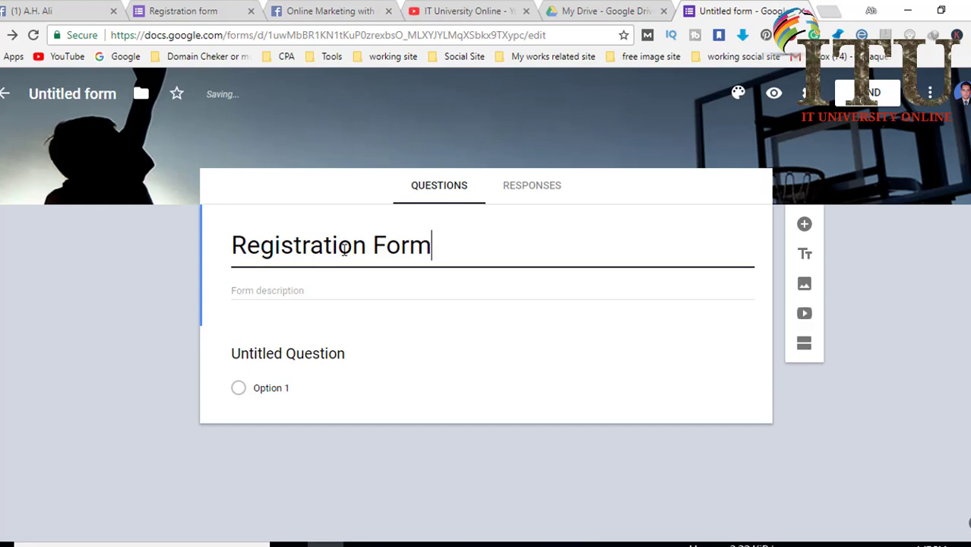
pyautogui.click(304, 289)
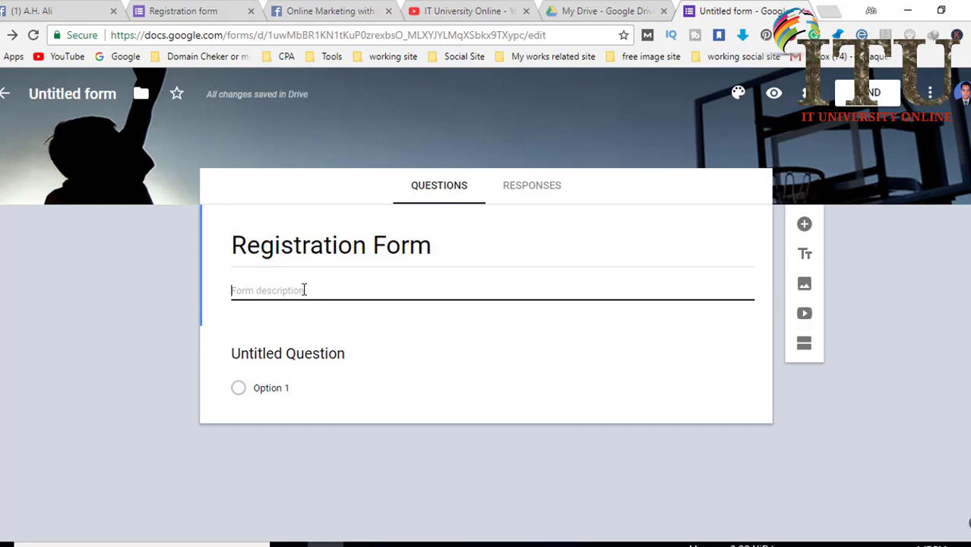
pyautogui.write('IT Uni')
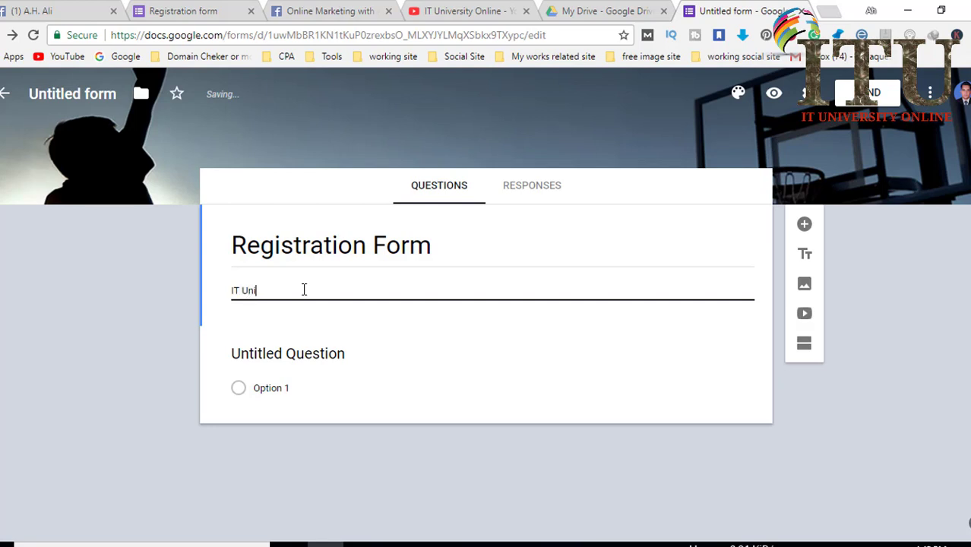
pyautogui.write('versity')
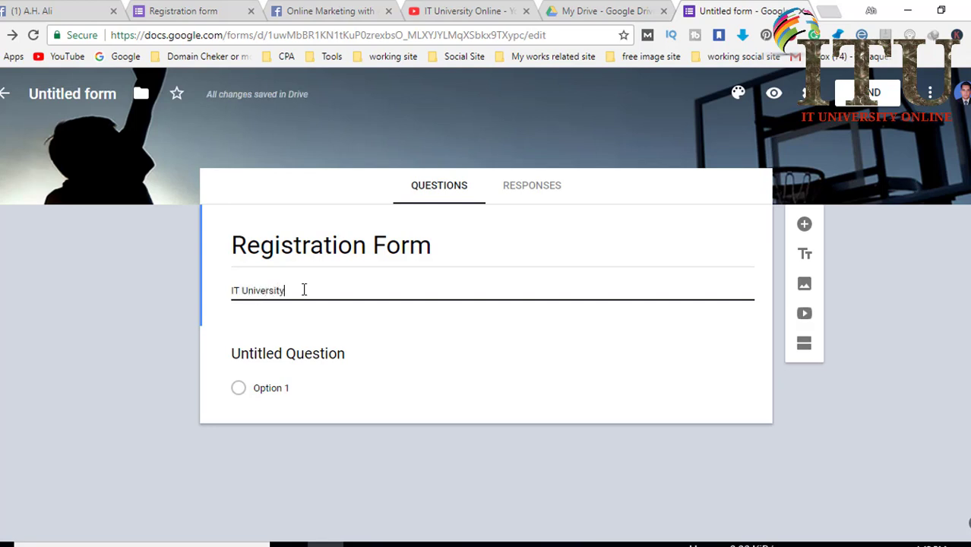
pyautogui.write(' Onli')
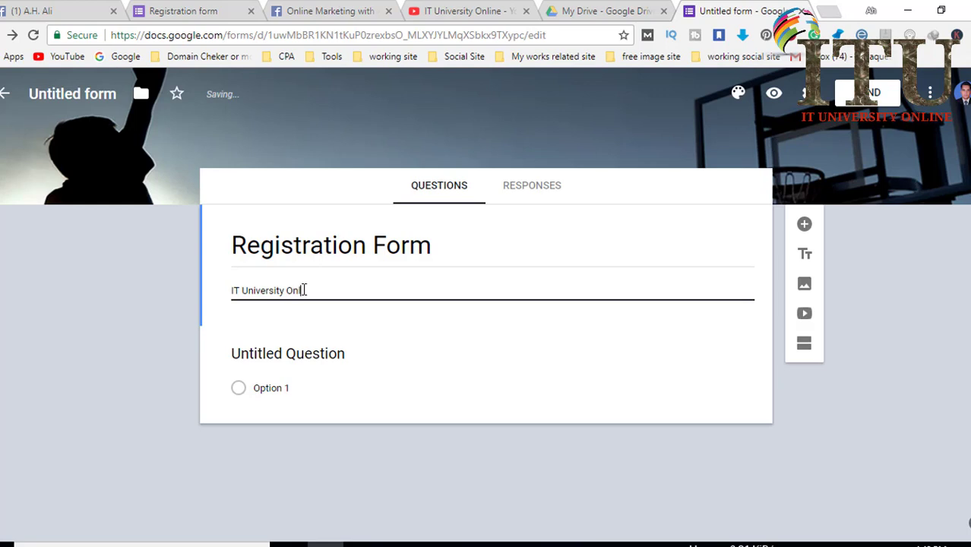
pyautogui.write('ne')
# Append 'Registration Form' to the description by pasting the copied title.
pyautogui.tripleClick(455, 243)
pyautogui.hotkey('ctrl', 'c')
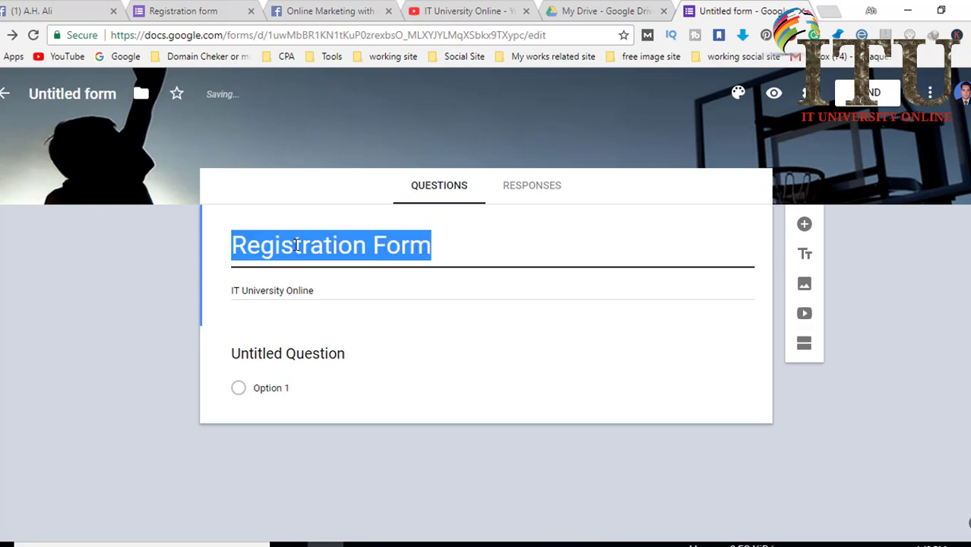
pyautogui.click(338, 289)
pyautogui.click(341, 291)
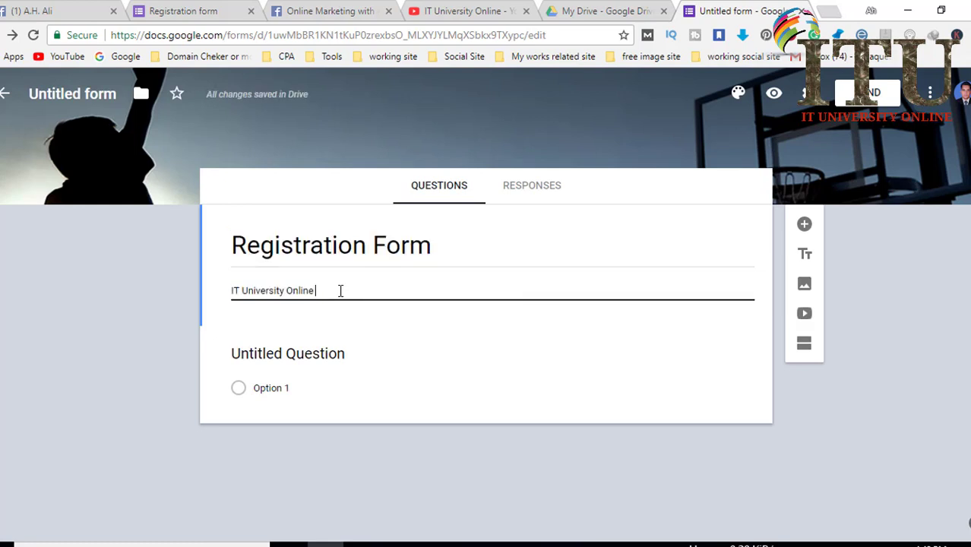
pyautogui.hotkey('ctrl', 'v')
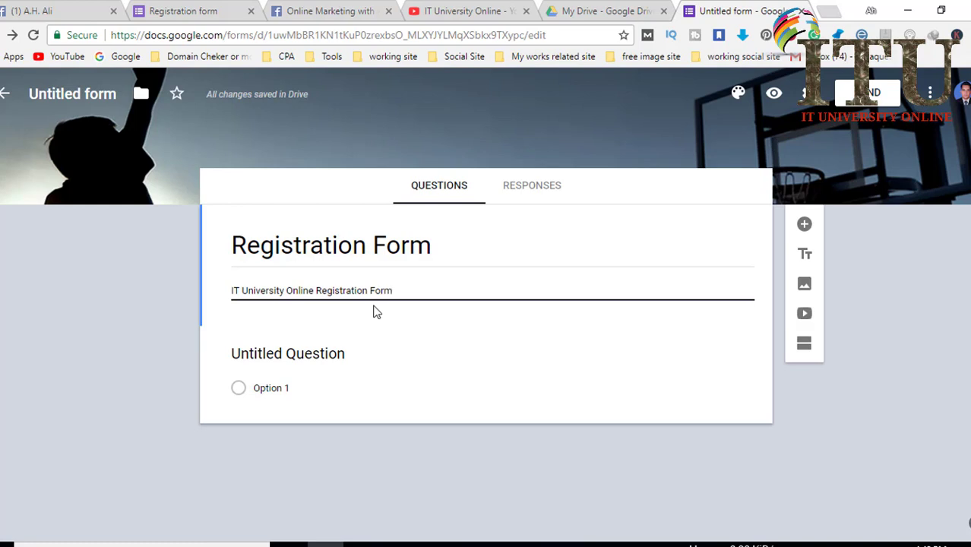
pyautogui.click(303, 362)
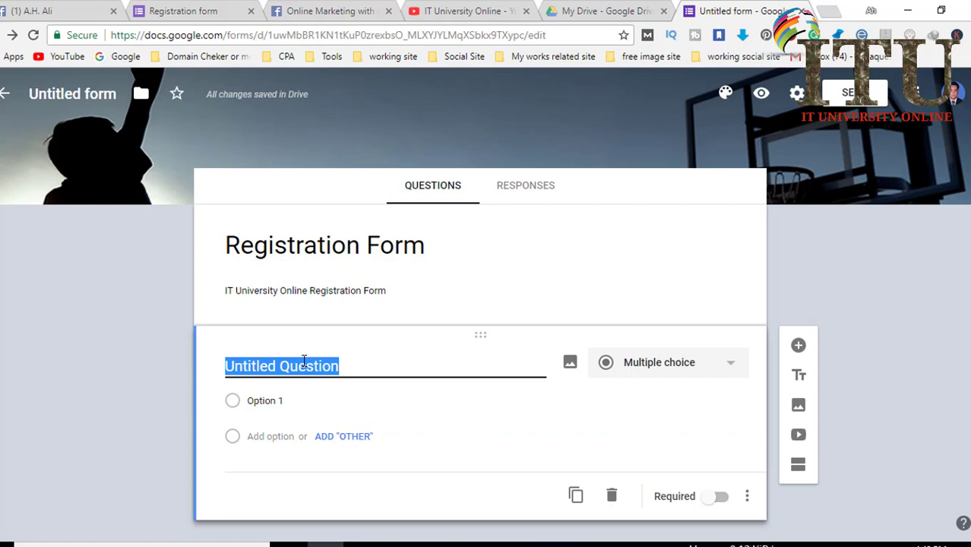
# Add 'Name' and 'Age' questions to the form.
pyautogui.write('Name')
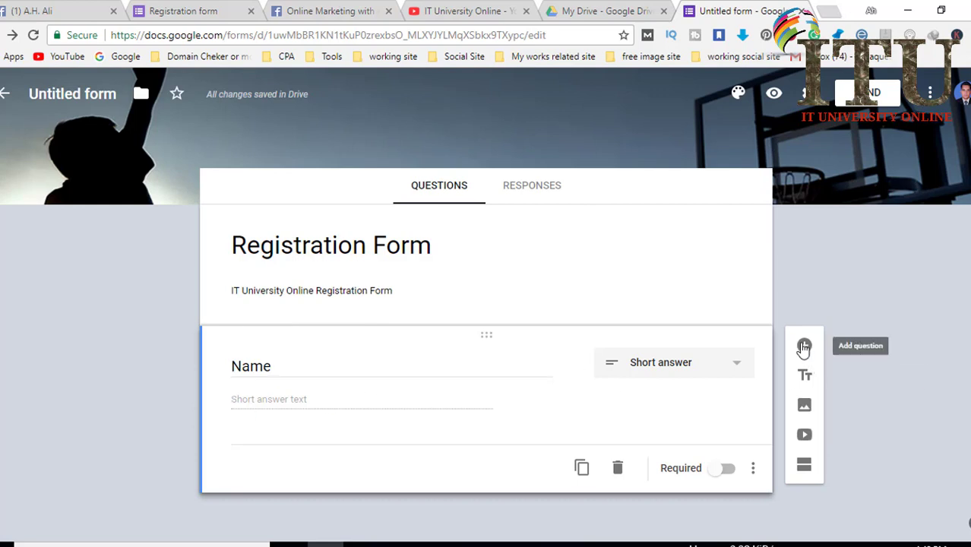
pyautogui.click(804, 347)
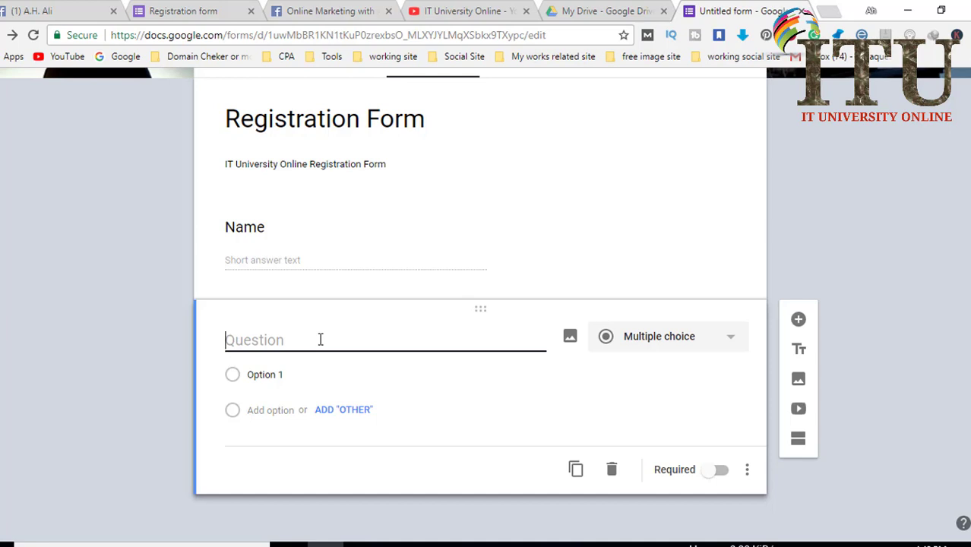
pyautogui.write('Age')
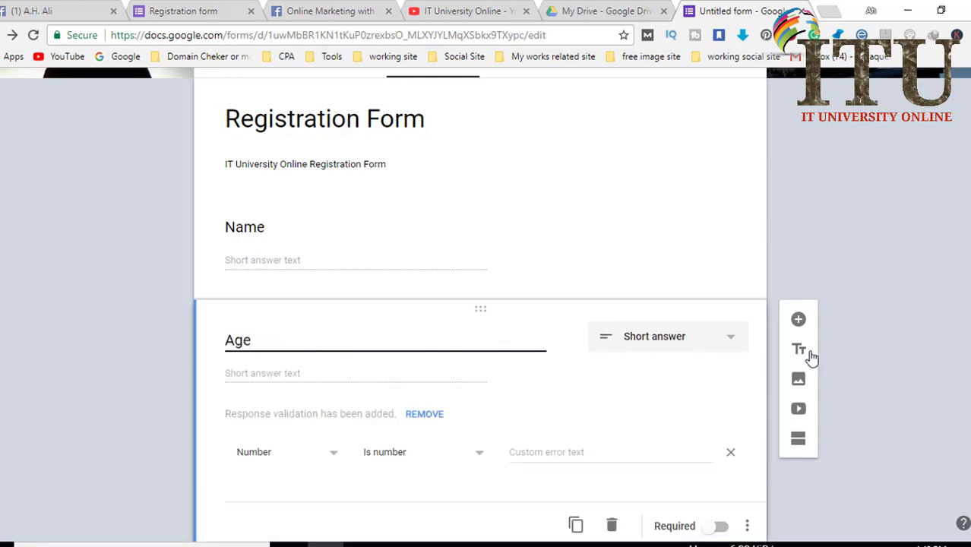
pyautogui.click(803, 325)
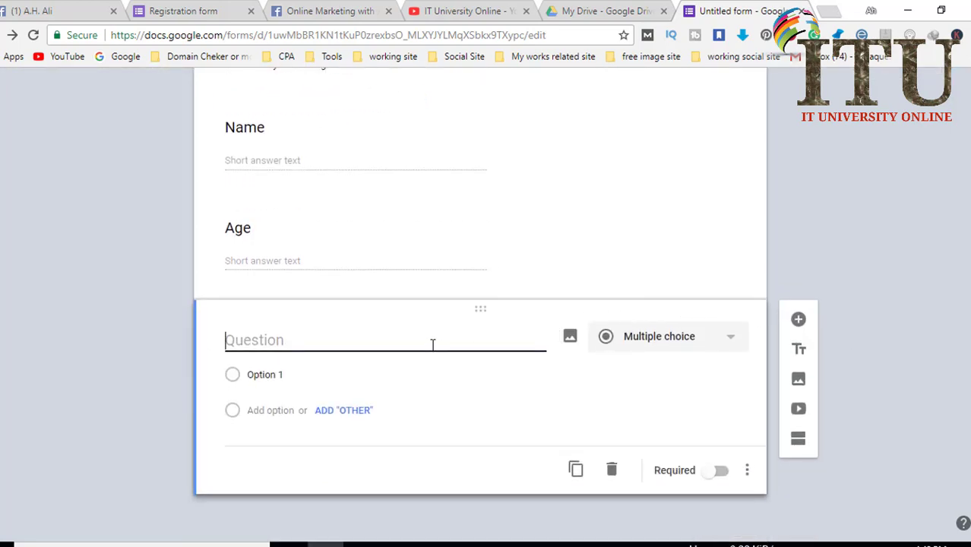
# Add a 'Gender' question set to Multiple choice.
pyautogui.write('Ge')
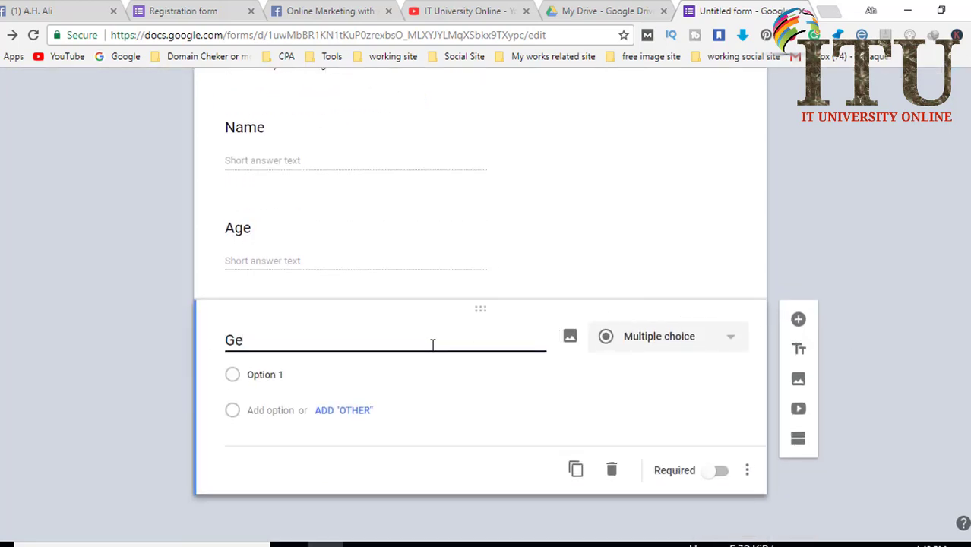
pyautogui.write('nder')
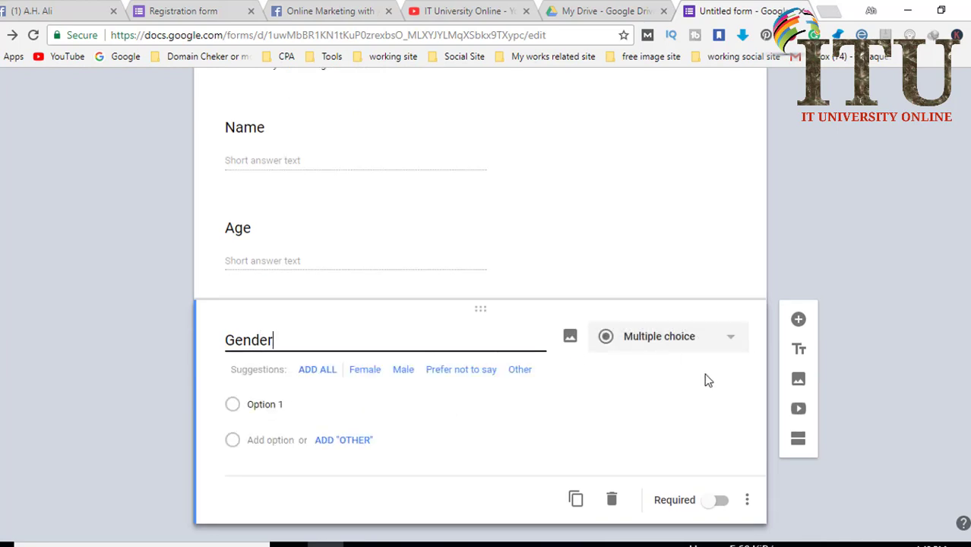
pyautogui.click(733, 344)
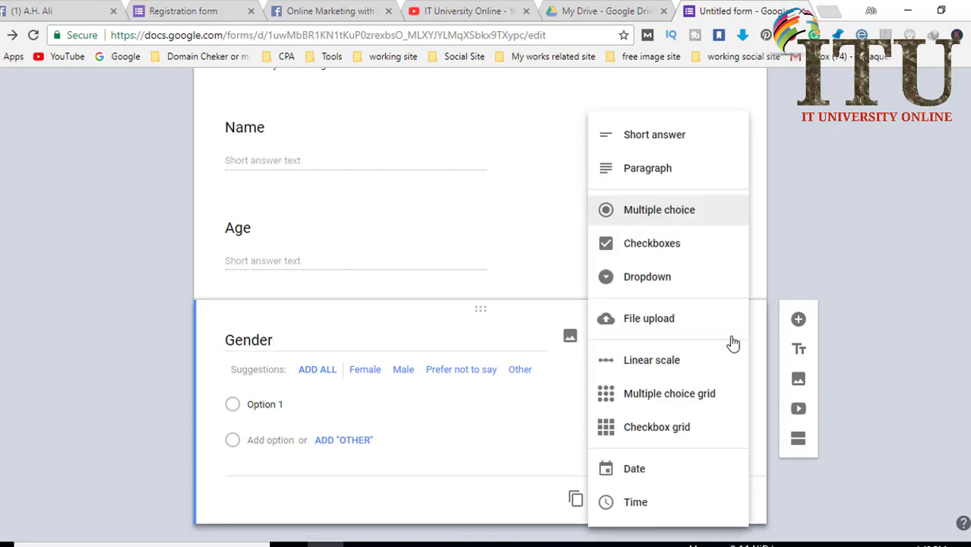
pyautogui.click(652, 218)
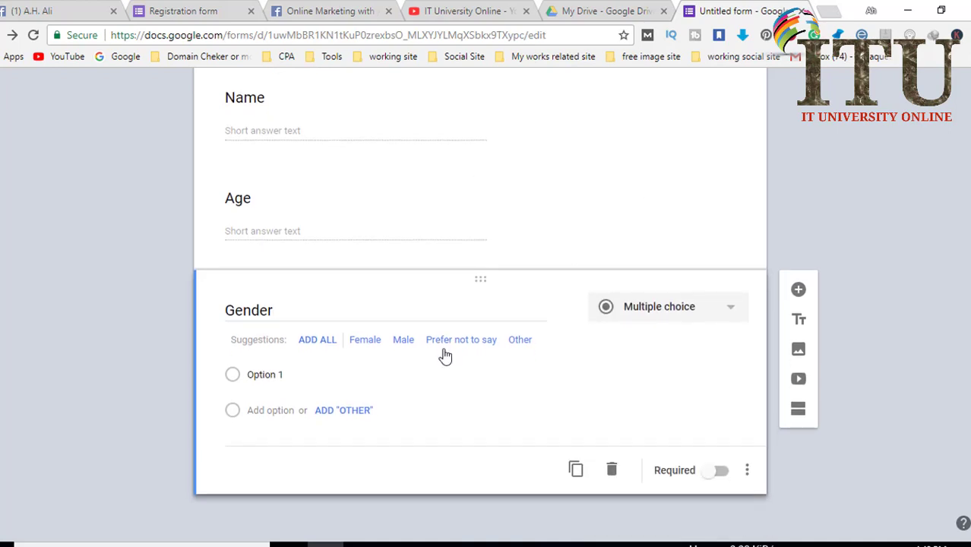
# Give Gender the options Male and Female, drop the Other row, and add a new question.
pyautogui.click(297, 374)
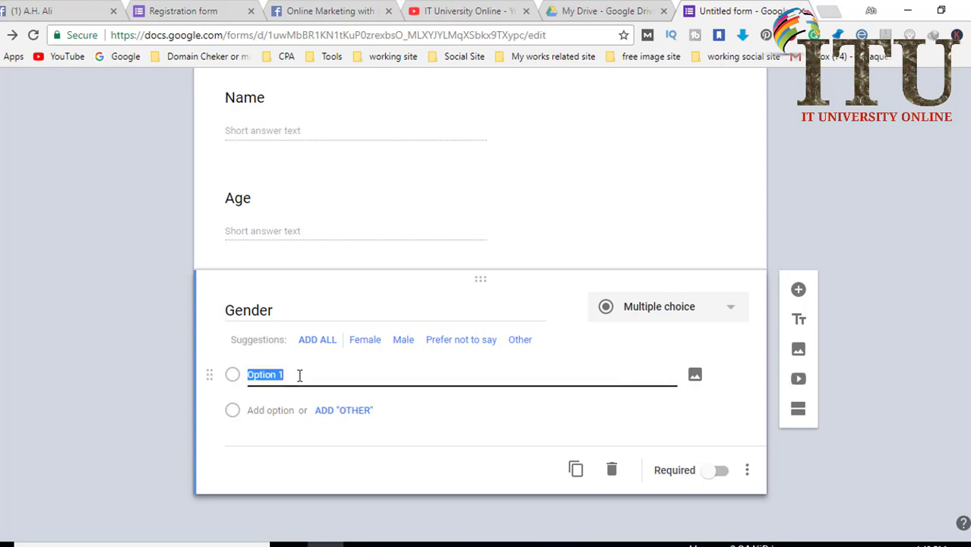
pyautogui.write('Male')
pyautogui.click(344, 411)
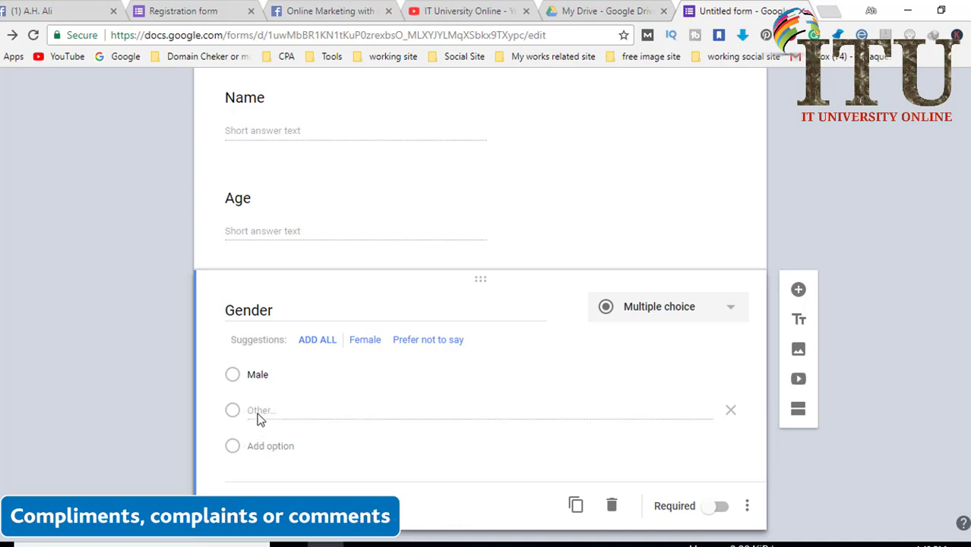
pyautogui.click(275, 447)
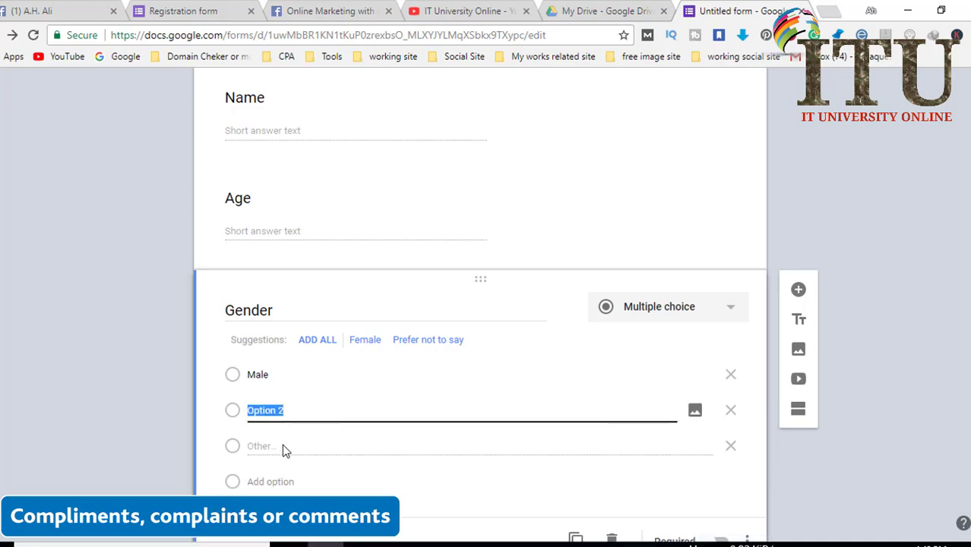
pyautogui.write('Female')
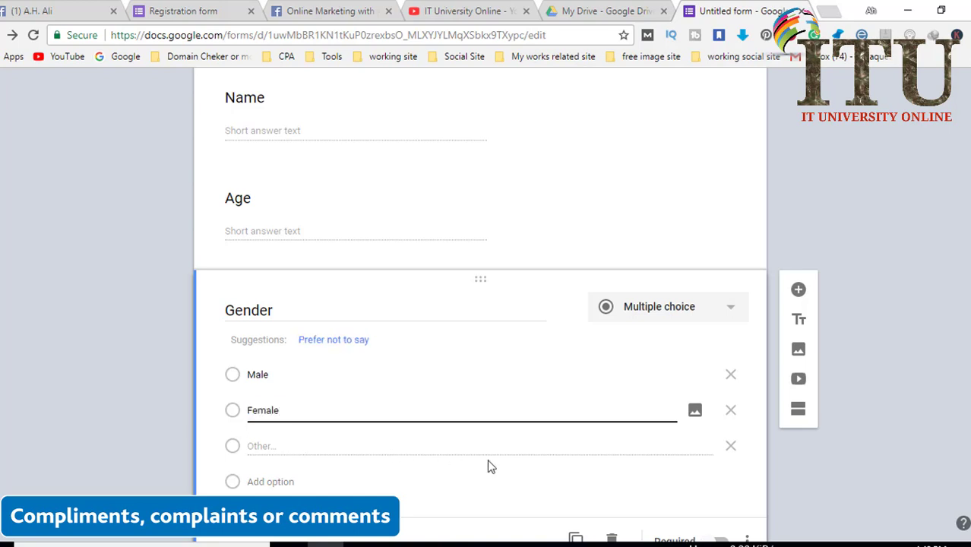
pyautogui.click(731, 447)
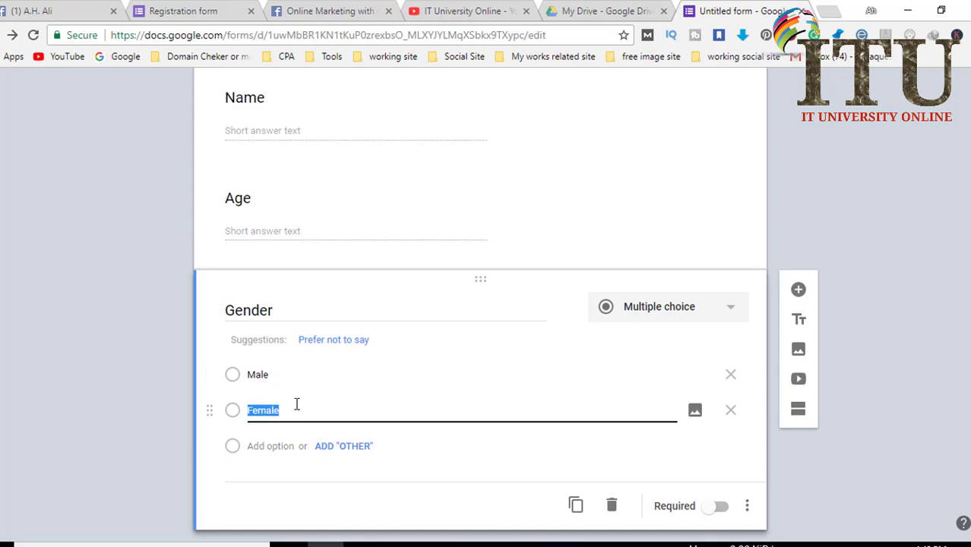
pyautogui.scroll(-1, 287, 399)
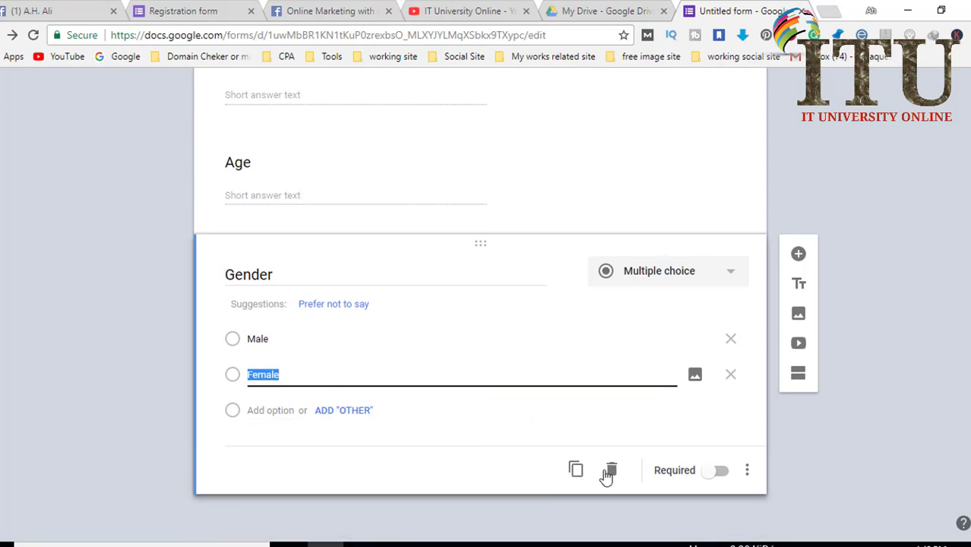
pyautogui.click(797, 255)
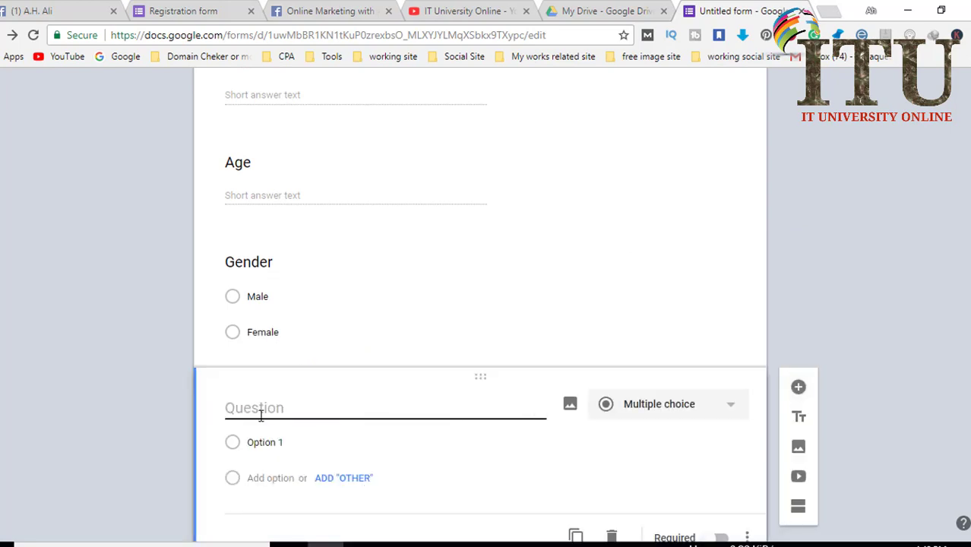
# Add a 'Mobile' question and enable email collection from the 'E-Mail' suggestion.
pyautogui.write('Mobile')
pyautogui.click(798, 387)
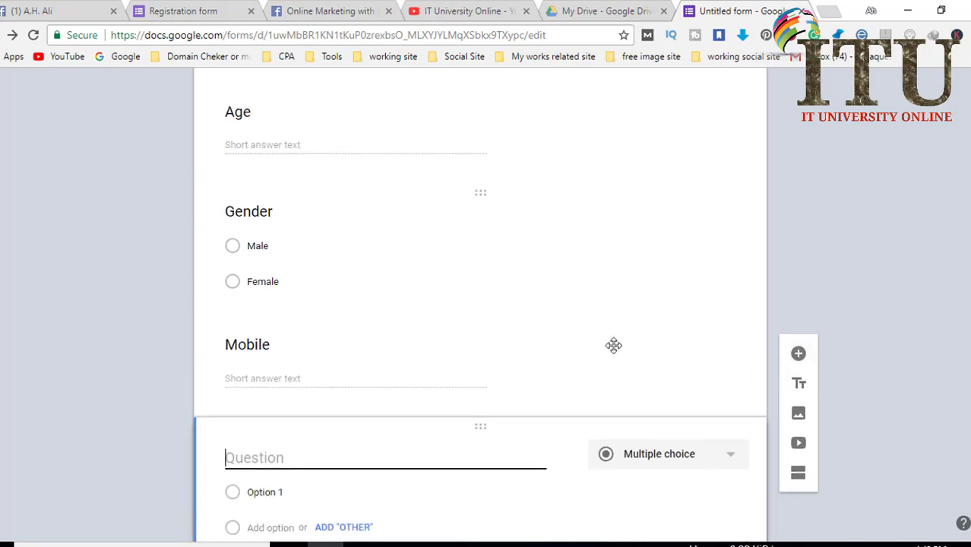
pyautogui.write('E')
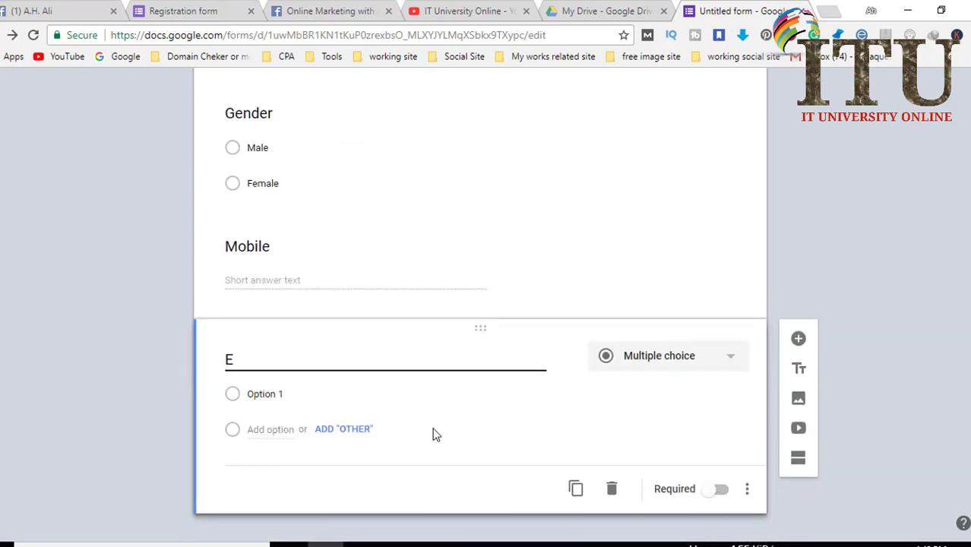
pyautogui.write('-Mail')
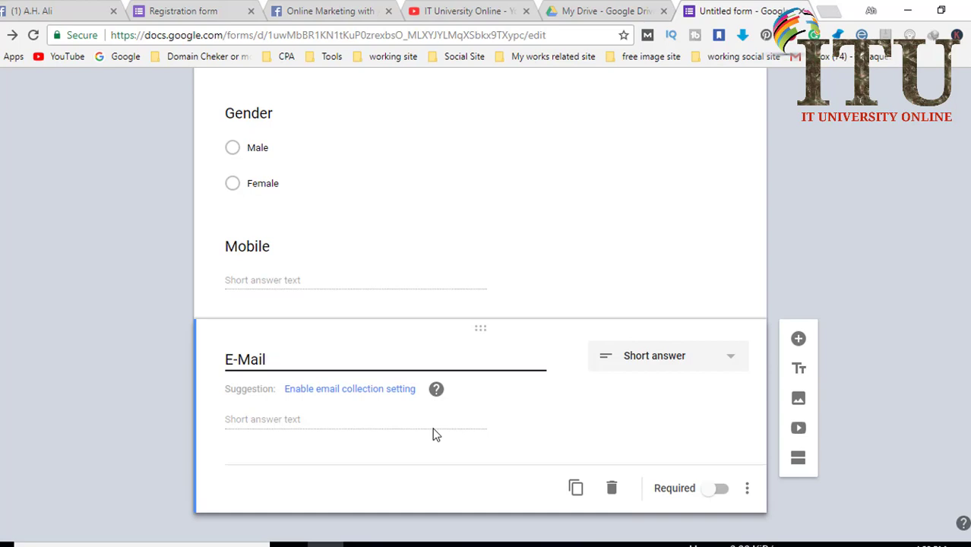
pyautogui.click(338, 394)
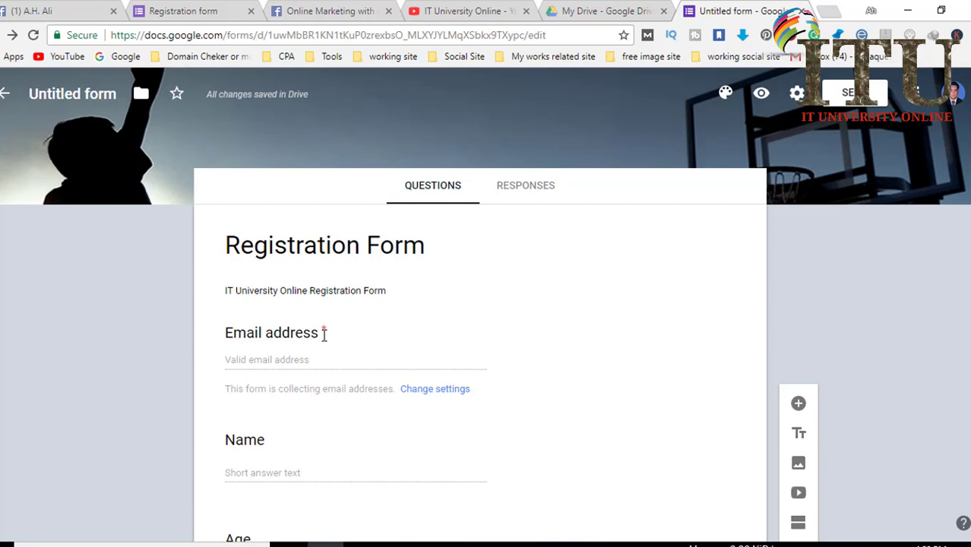
pyautogui.scroll(-4, 327, 350)
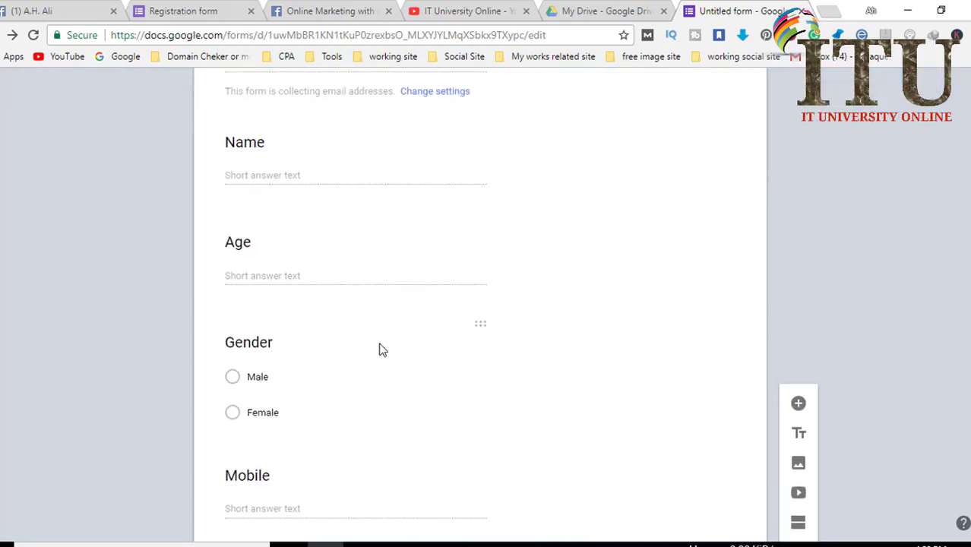
pyautogui.scroll(4, 389, 347)
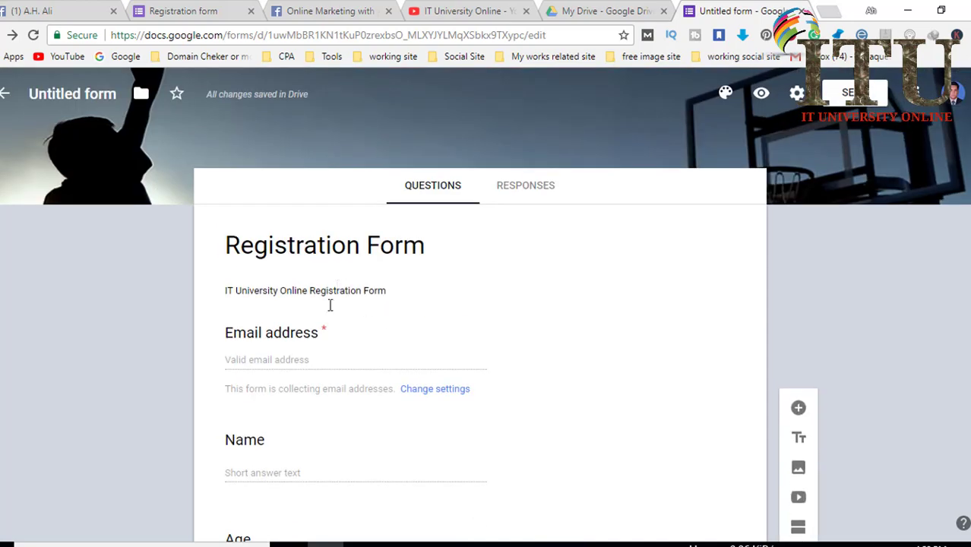
pyautogui.scroll(-2, 320, 340)
pyautogui.scroll(-3, 366, 332)
pyautogui.scroll(5, 372, 319)
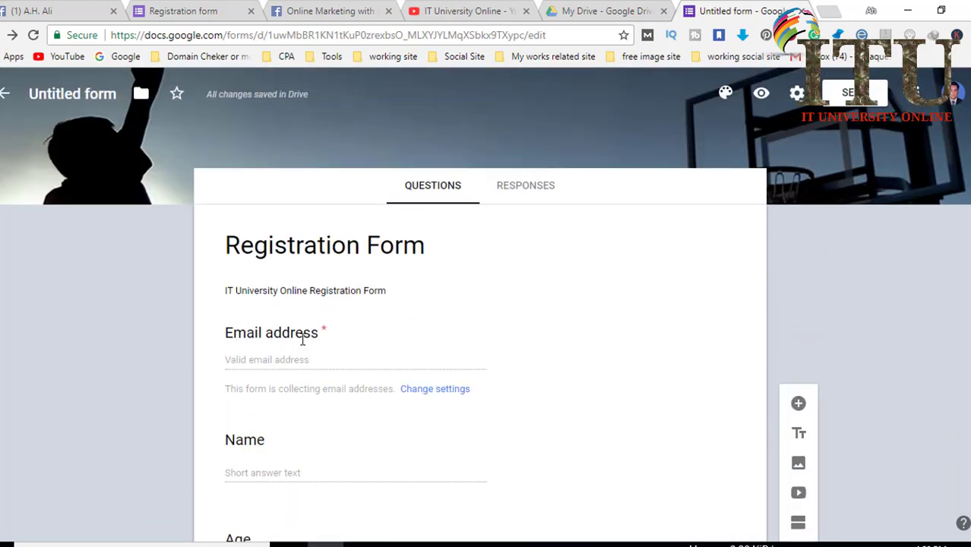
pyautogui.scroll(-2, 312, 342)
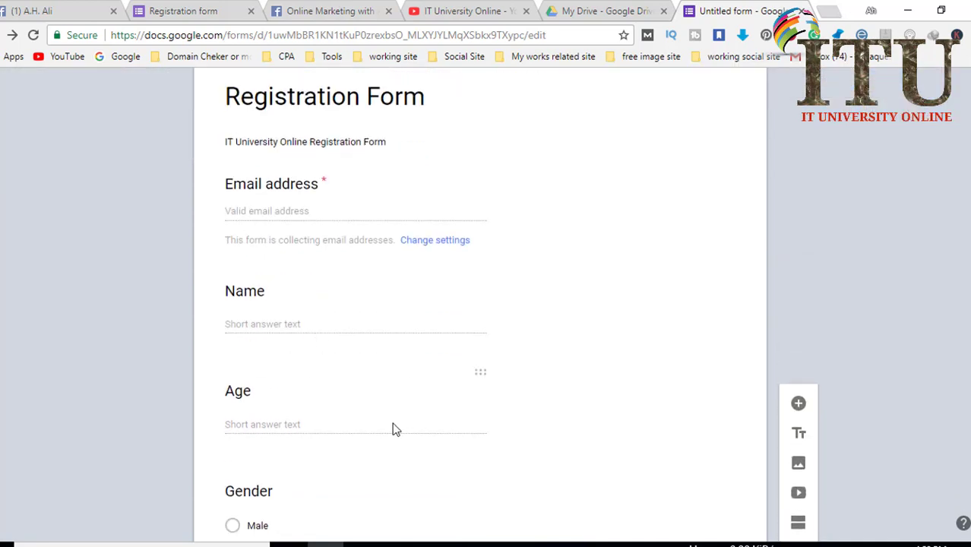
# Mark the Name question as required.
pyautogui.click(394, 320)
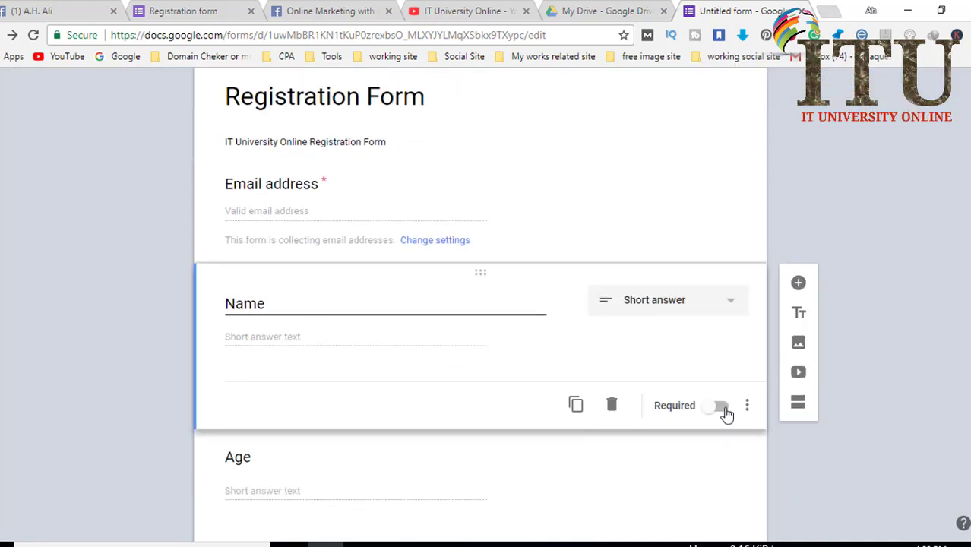
pyautogui.click(688, 390)
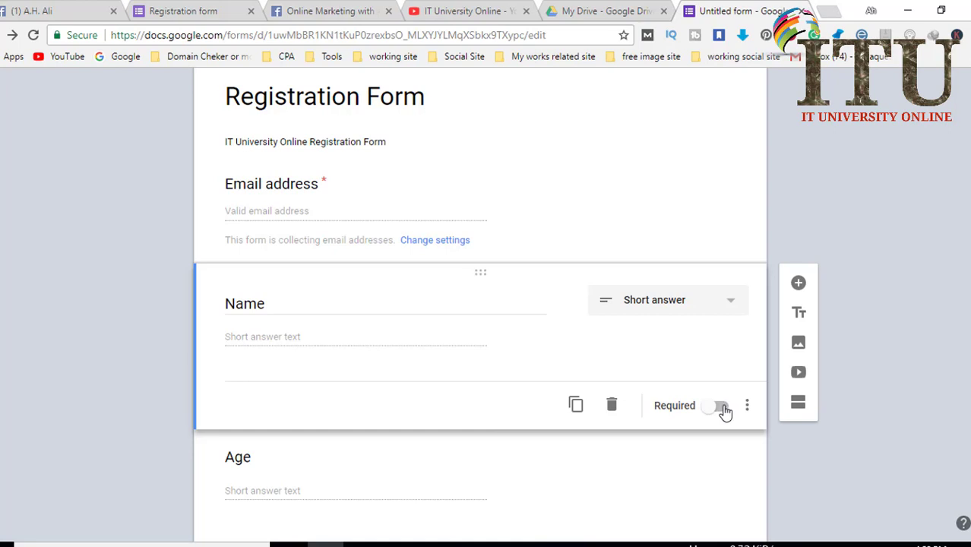
pyautogui.click(717, 408)
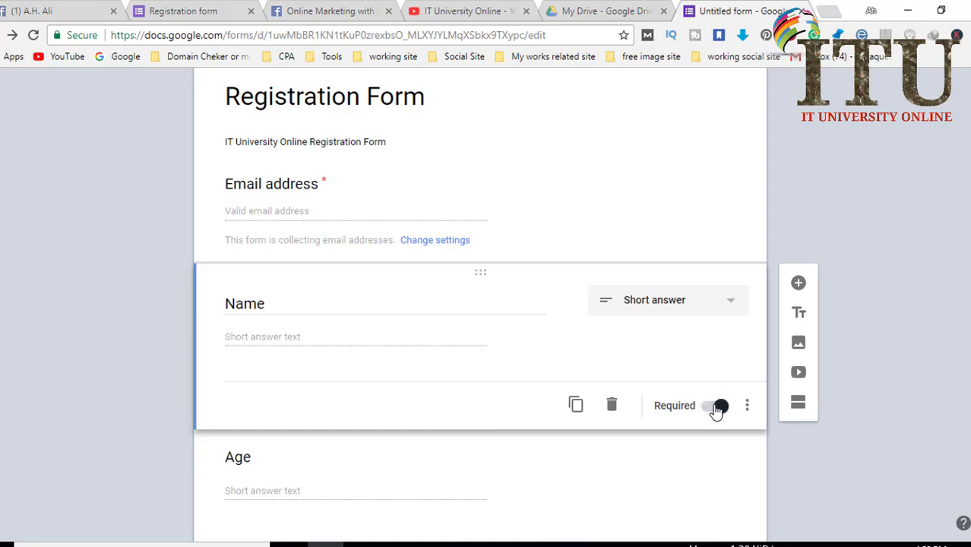
pyautogui.scroll(-3, 716, 409)
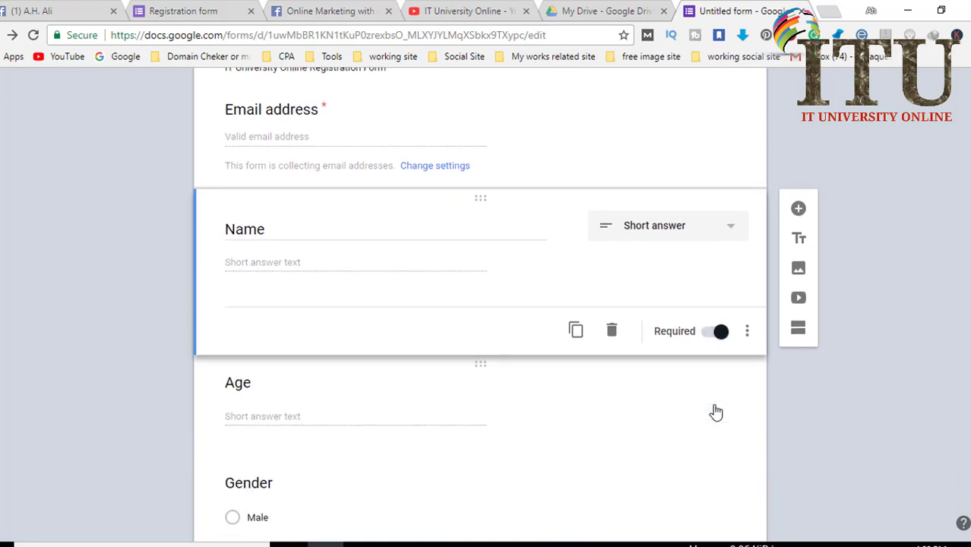
pyautogui.scroll(-1, 446, 387)
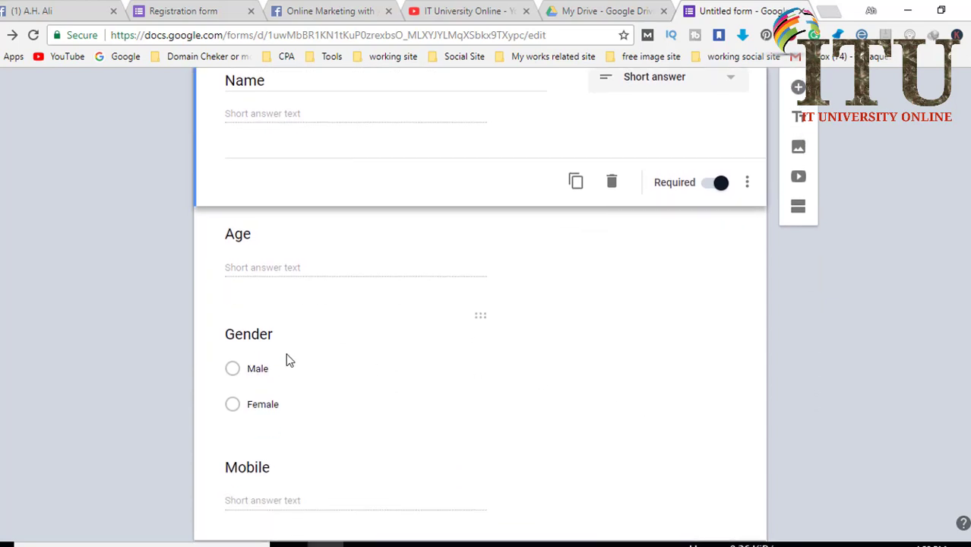
pyautogui.scroll(-1, 377, 275)
# Mark the Mobile question as required.
pyautogui.click(428, 225)
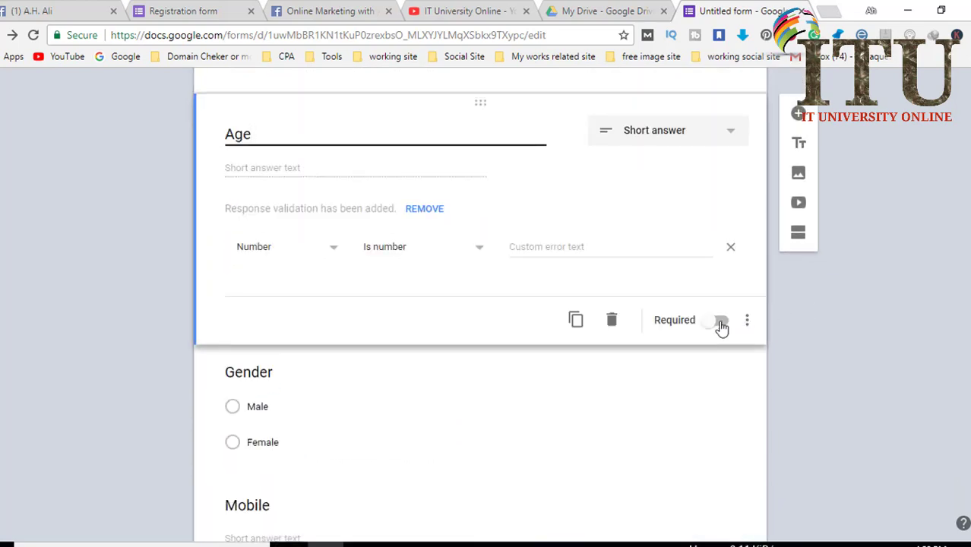
pyautogui.scroll(-1, 721, 326)
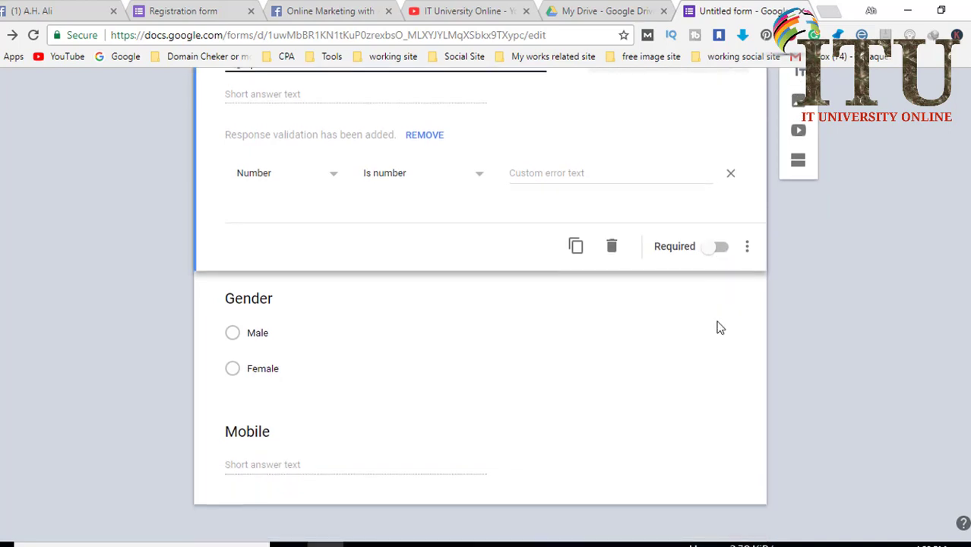
pyautogui.click(346, 460)
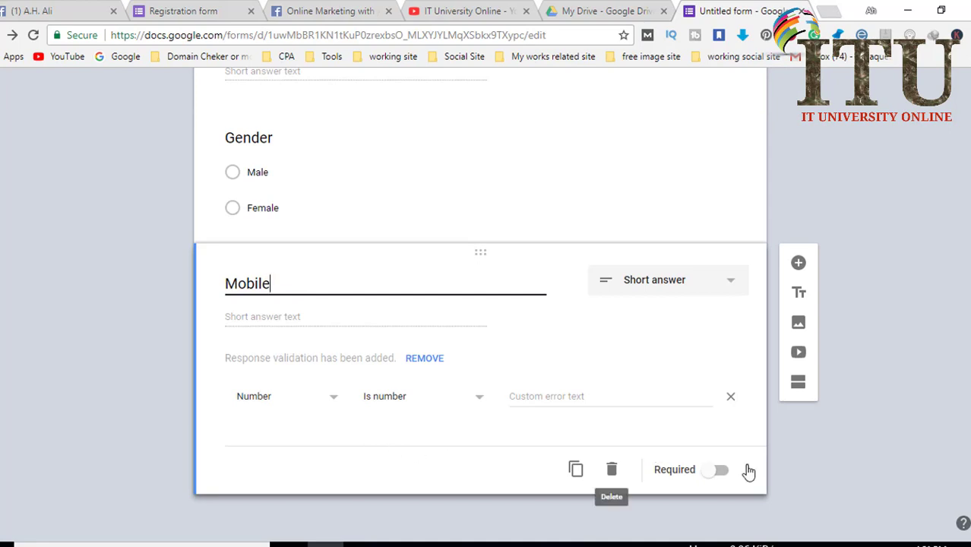
pyautogui.click(719, 471)
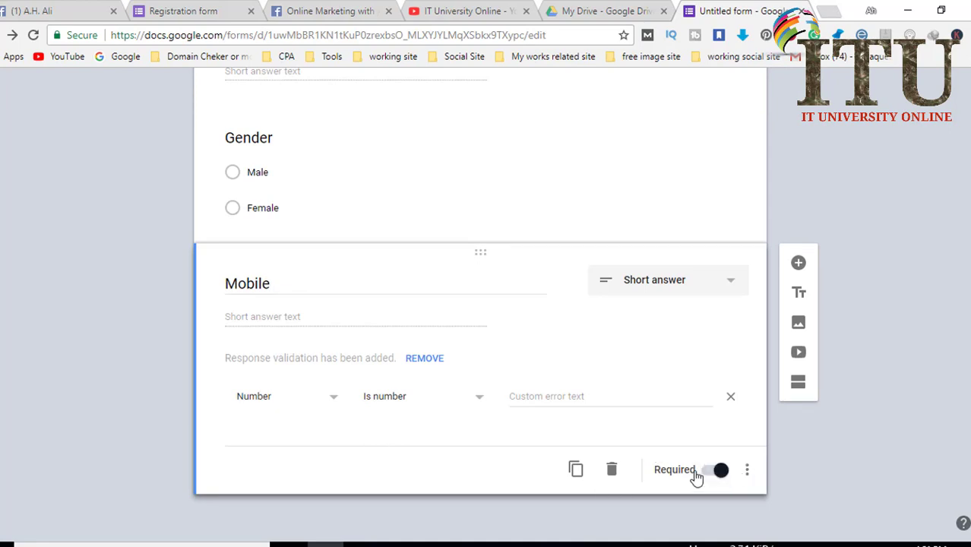
pyautogui.scroll(8, 910, 365)
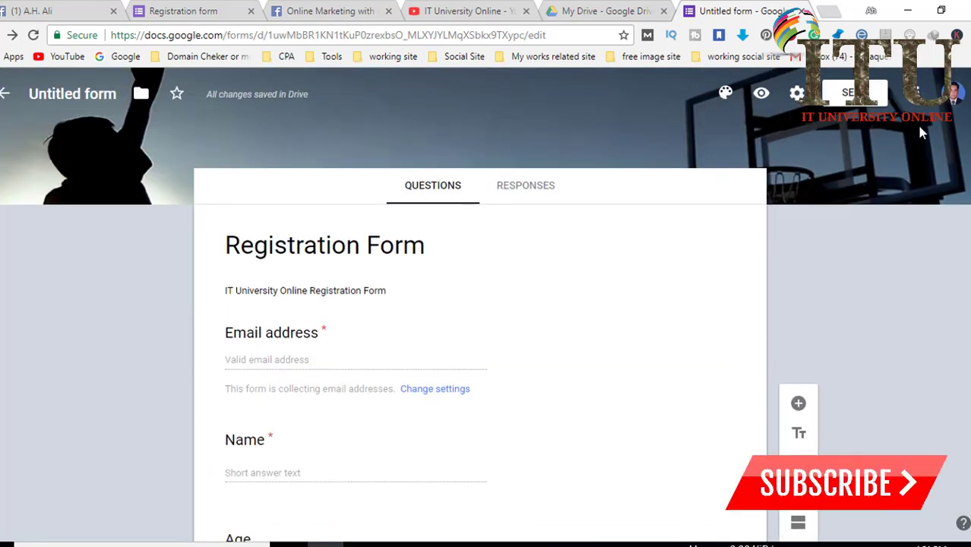
# Preview the form and click into the Email address and Age fields.
pyautogui.click(761, 93)
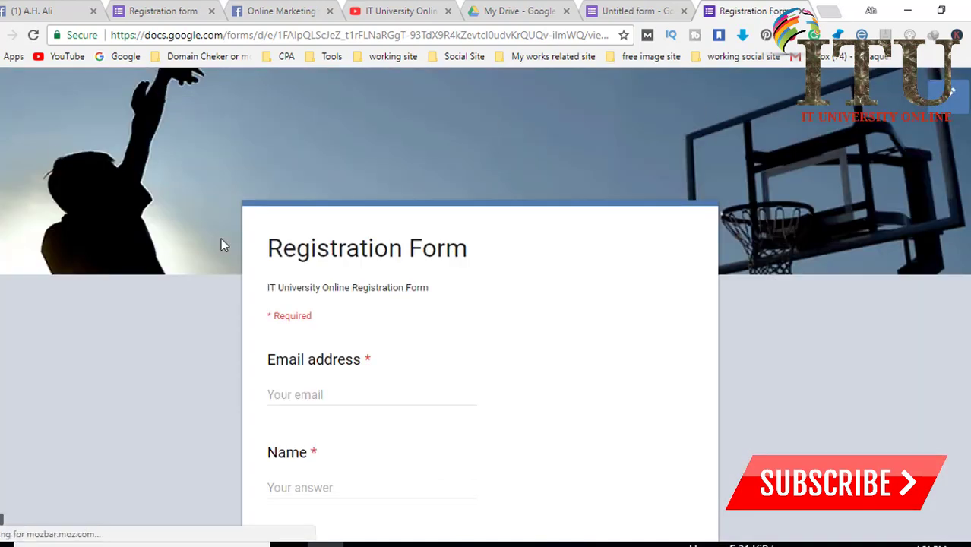
pyautogui.scroll(-1, 437, 278)
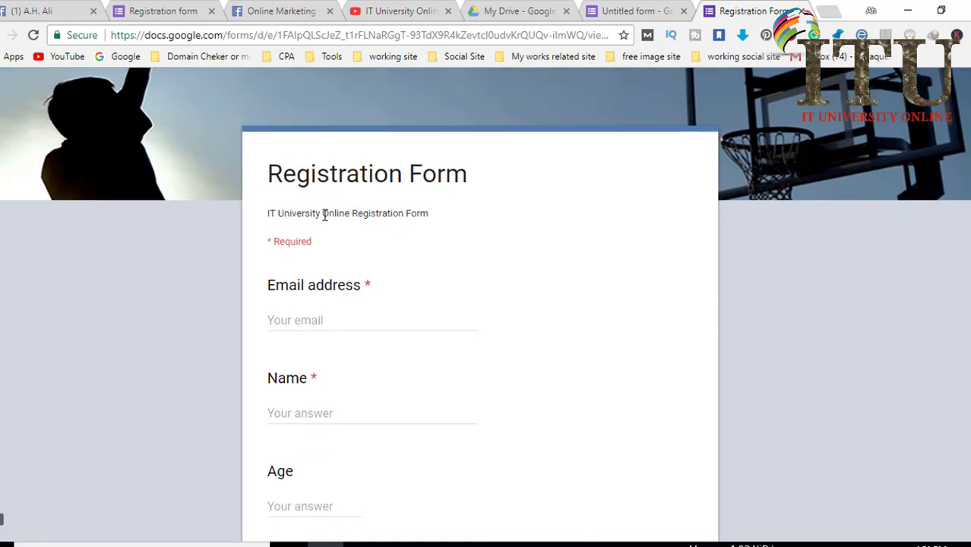
pyautogui.scroll(-1, 387, 214)
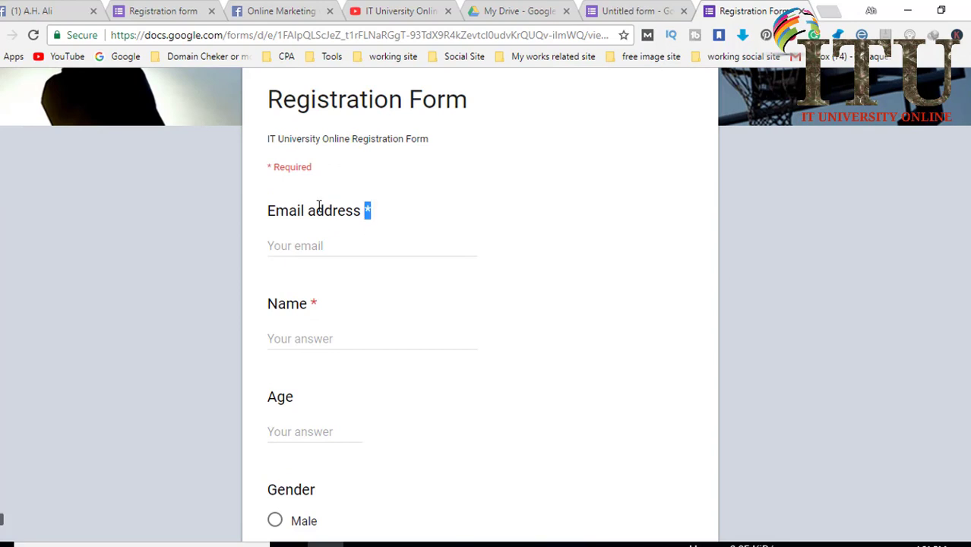
pyautogui.click(304, 244)
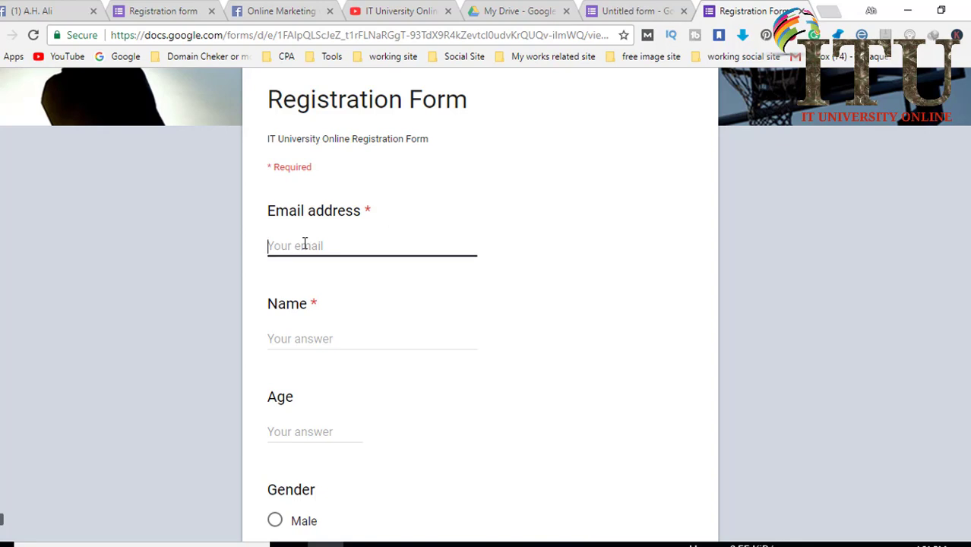
pyautogui.scroll(-1, 329, 330)
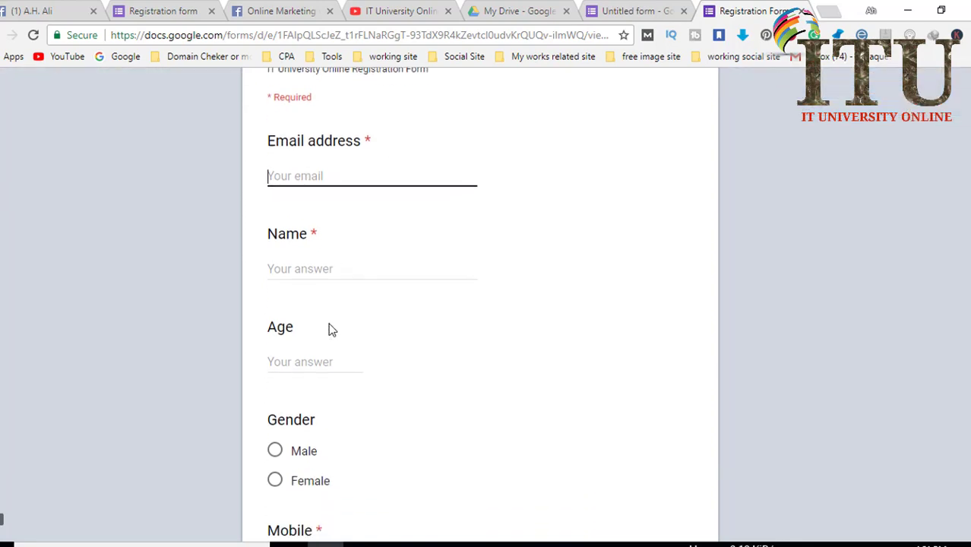
pyautogui.click(286, 351)
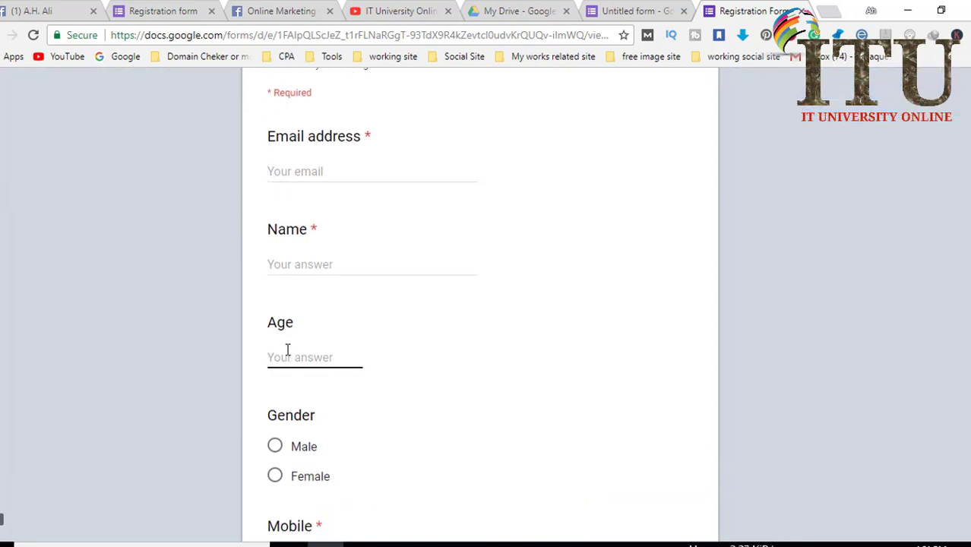
pyautogui.scroll(2, 251, 325)
pyautogui.scroll(-4, 348, 328)
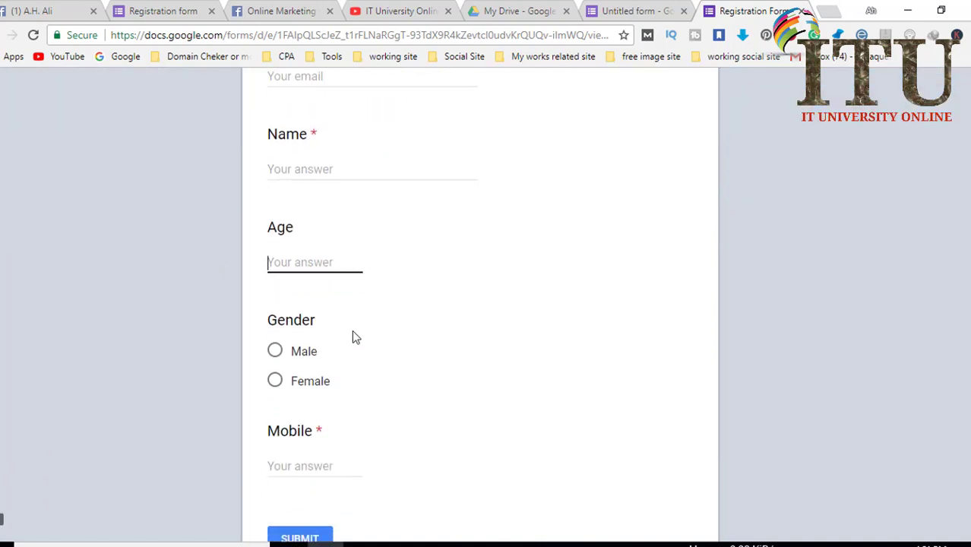
# Select Male as the Gender answer in the preview.
pyautogui.click(274, 297)
pyautogui.click(275, 329)
pyautogui.click(277, 301)
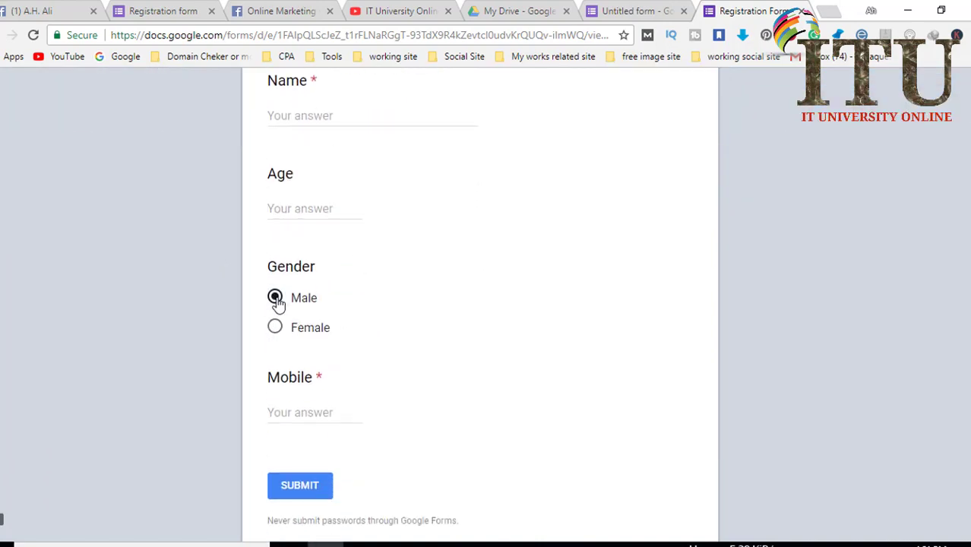
pyautogui.scroll(-1, 358, 392)
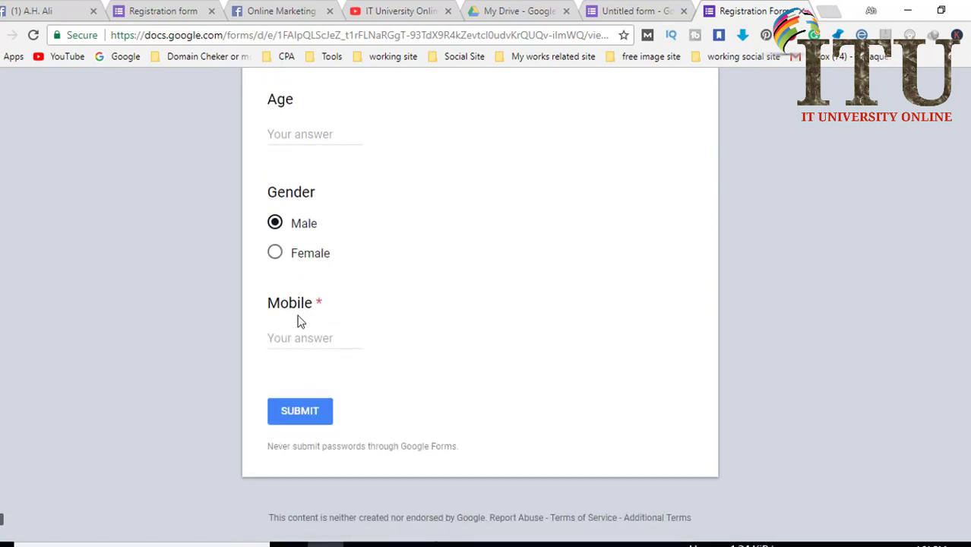
pyautogui.doubleClick(319, 304)
pyautogui.scroll(5, 325, 331)
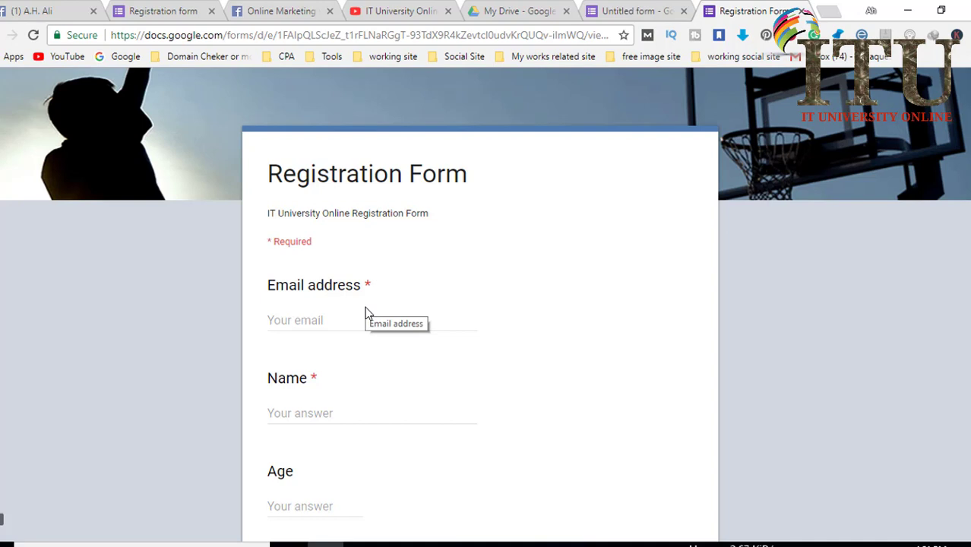
# Enter an email address, the respondent's name and age 22 in the form.
pyautogui.click(346, 315)
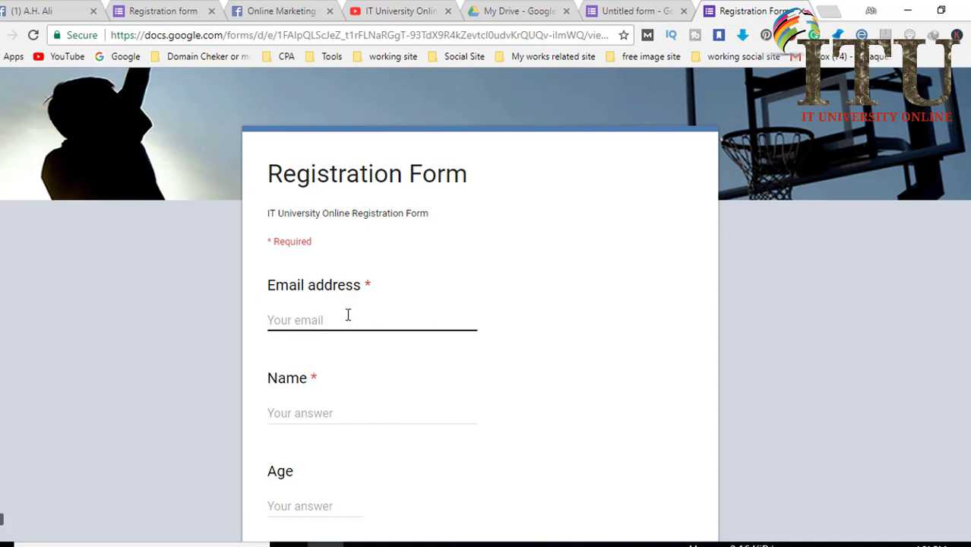
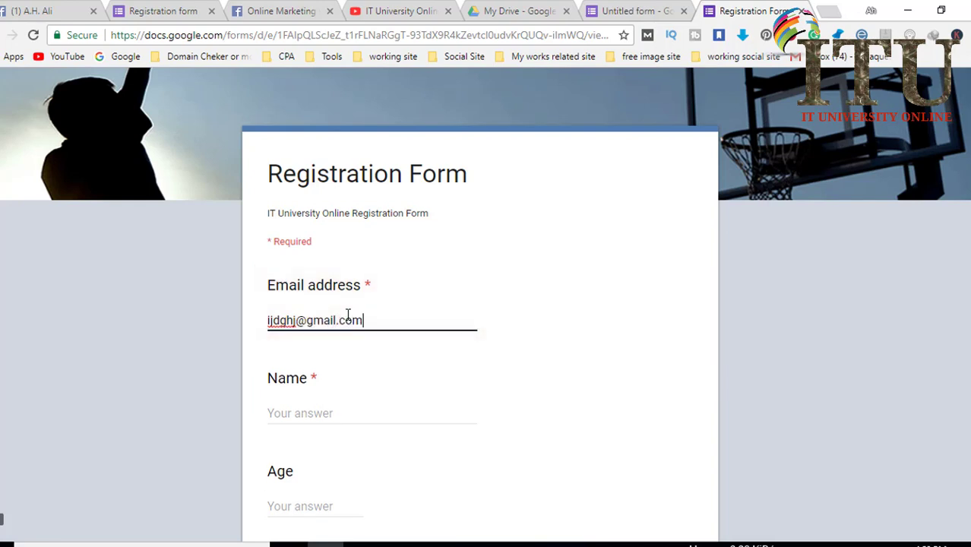
pyautogui.click(304, 415)
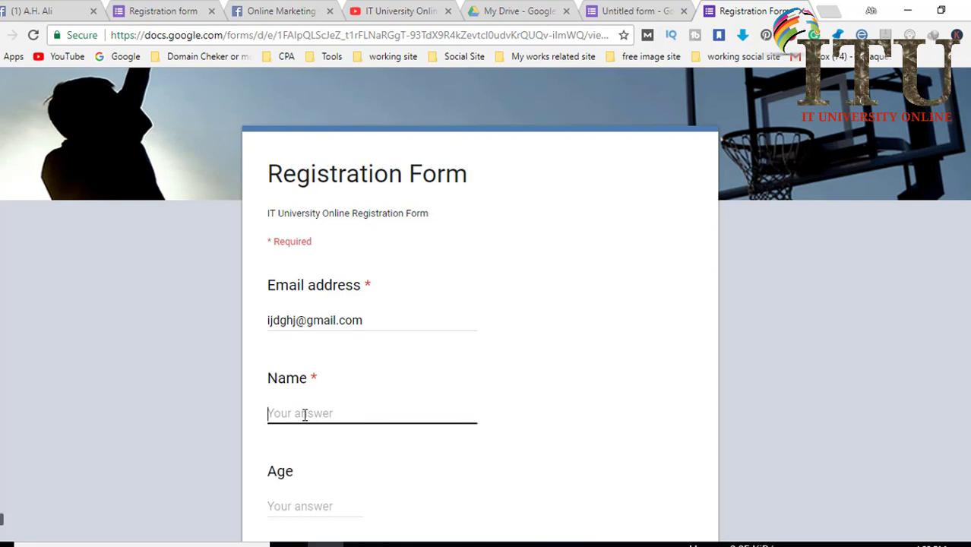
pyautogui.write('Rasel')
pyautogui.scroll(-2, 304, 410)
pyautogui.click(303, 357)
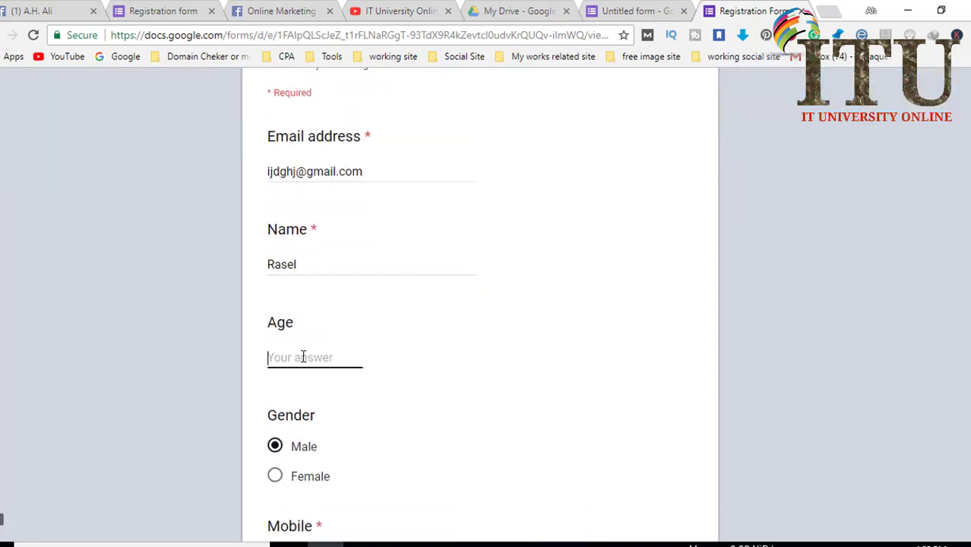
pyautogui.write('22')
# Enter a mobile number and submit the registration response.
pyautogui.scroll(-2, 306, 365)
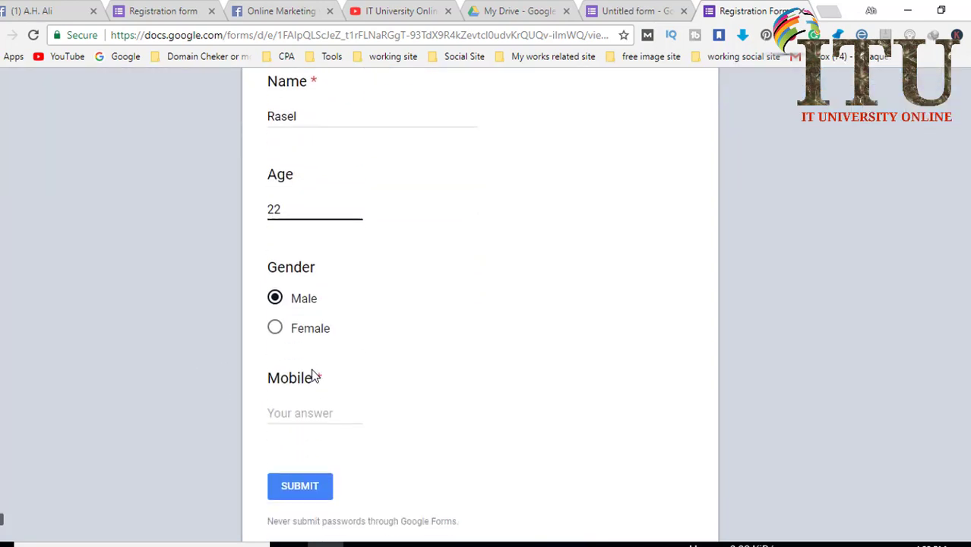
pyautogui.click(309, 411)
pyautogui.write('01')
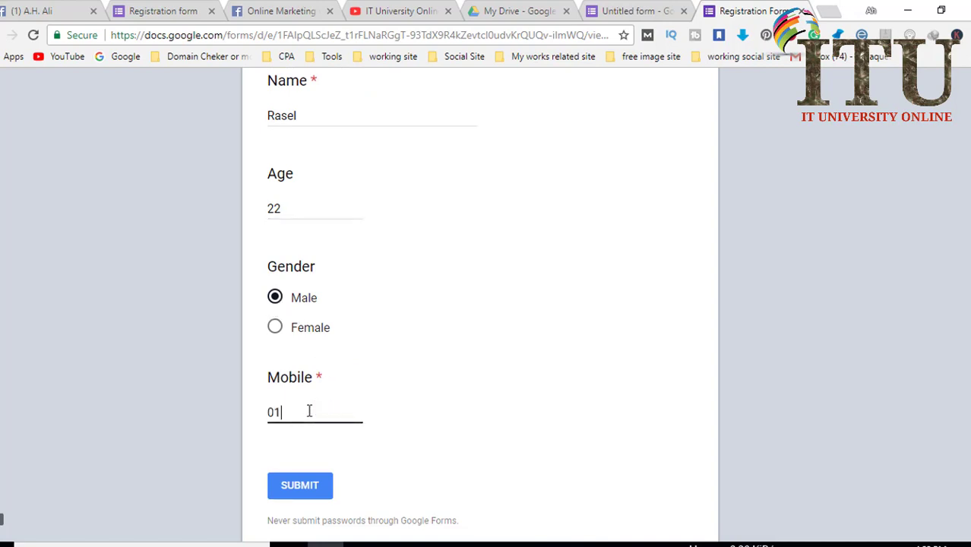
pyautogui.write('919')
pyautogui.scroll(-1, 350, 412)
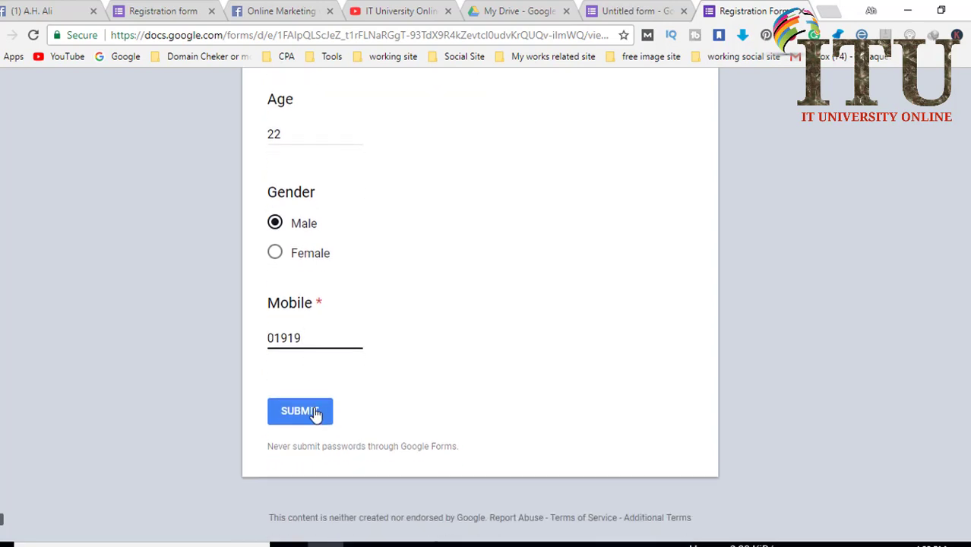
pyautogui.click(316, 416)
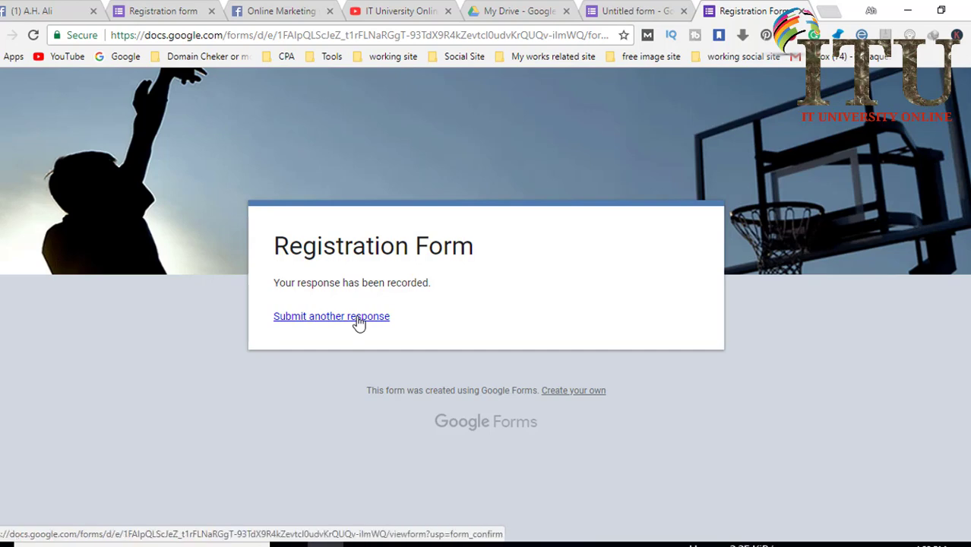
# Switch from Google Drive back to the Registration Form editor tab showing 1 response.
pyautogui.click(505, 11)
pyautogui.click(637, 10)
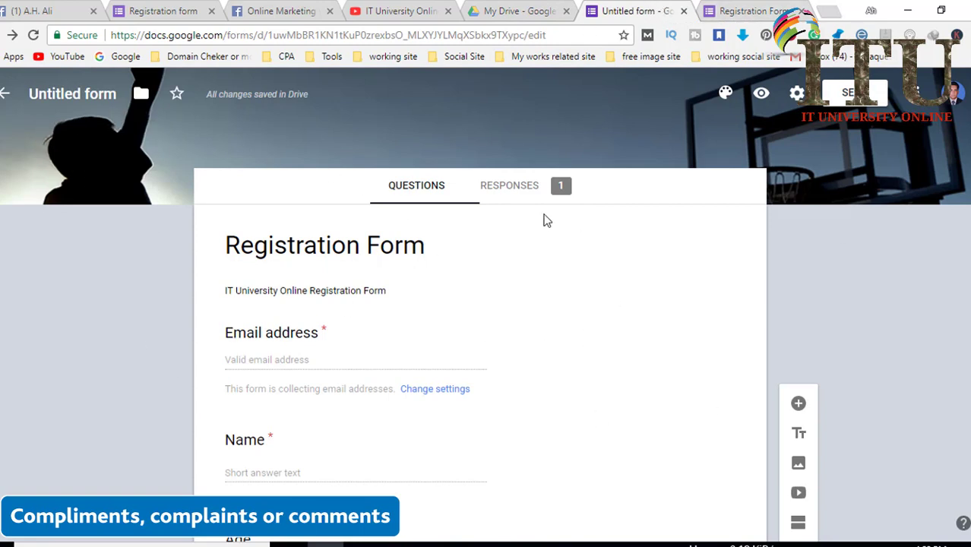
pyautogui.scroll(-1, 500, 345)
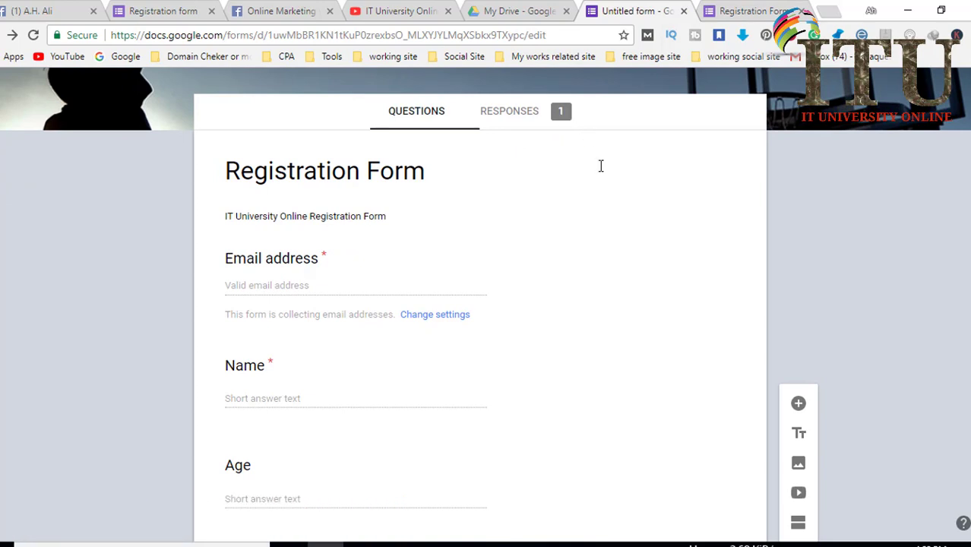
pyautogui.scroll(1, 600, 165)
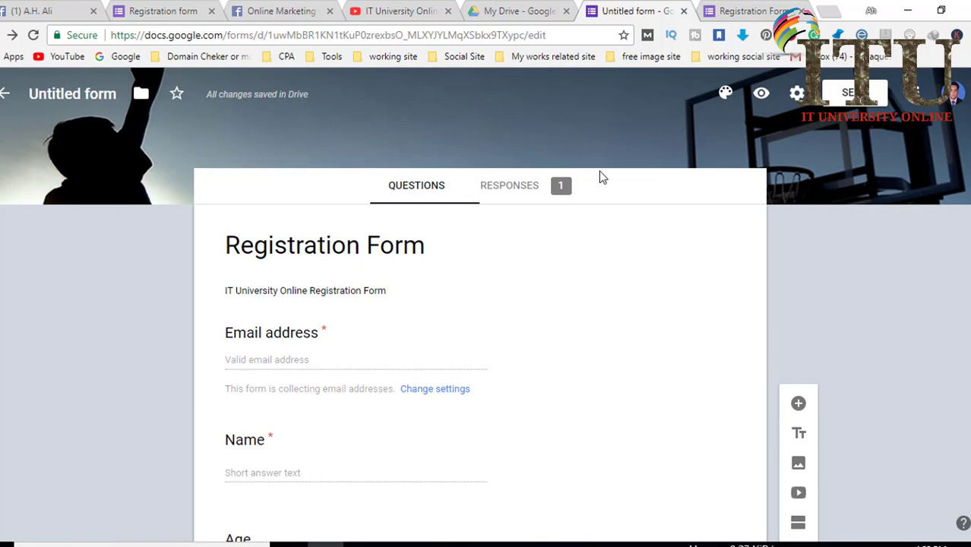
# Review the single response's summary under Responses, then switch to the IT University Online YouTube channel.
pyautogui.click(516, 193)
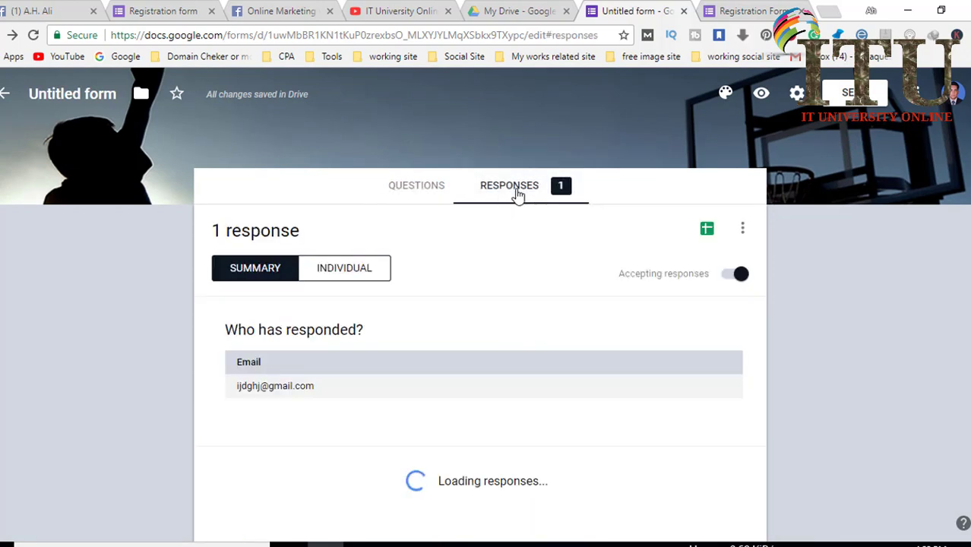
pyautogui.scroll(-2, 511, 274)
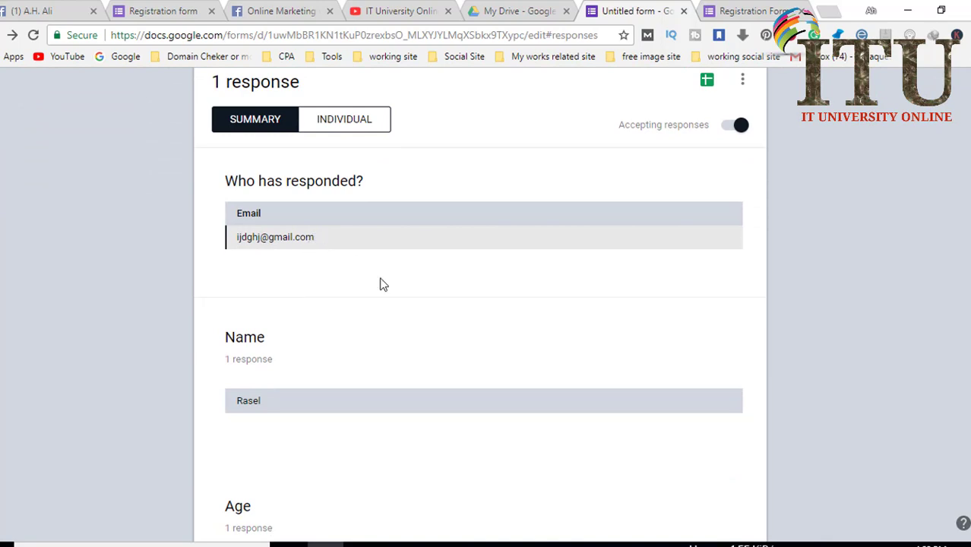
pyautogui.scroll(-1, 370, 280)
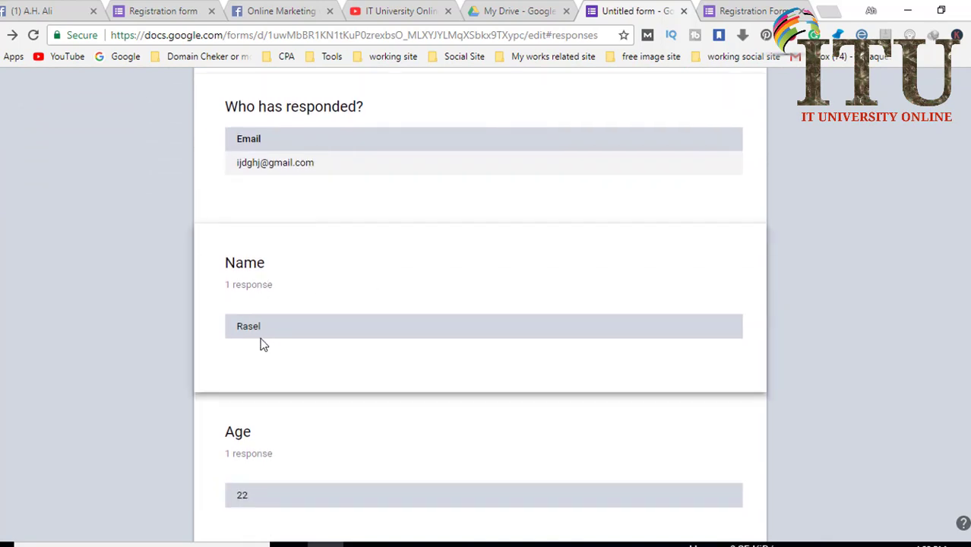
pyautogui.scroll(-3, 262, 344)
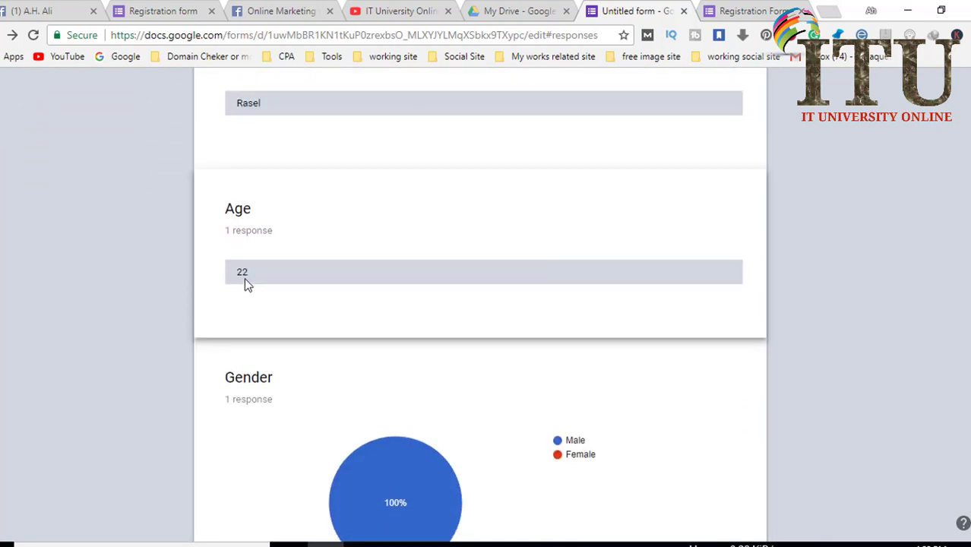
pyautogui.scroll(-2, 244, 277)
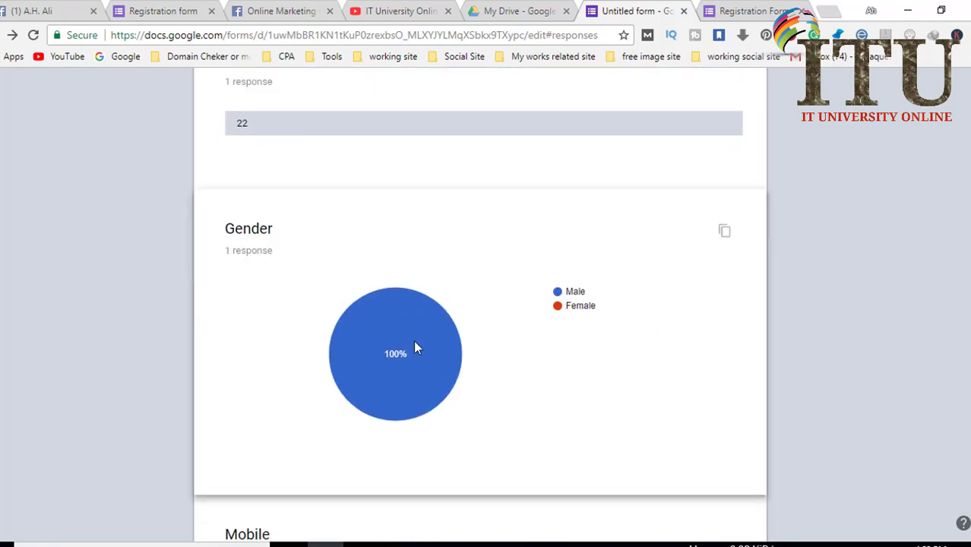
pyautogui.scroll(-2, 572, 291)
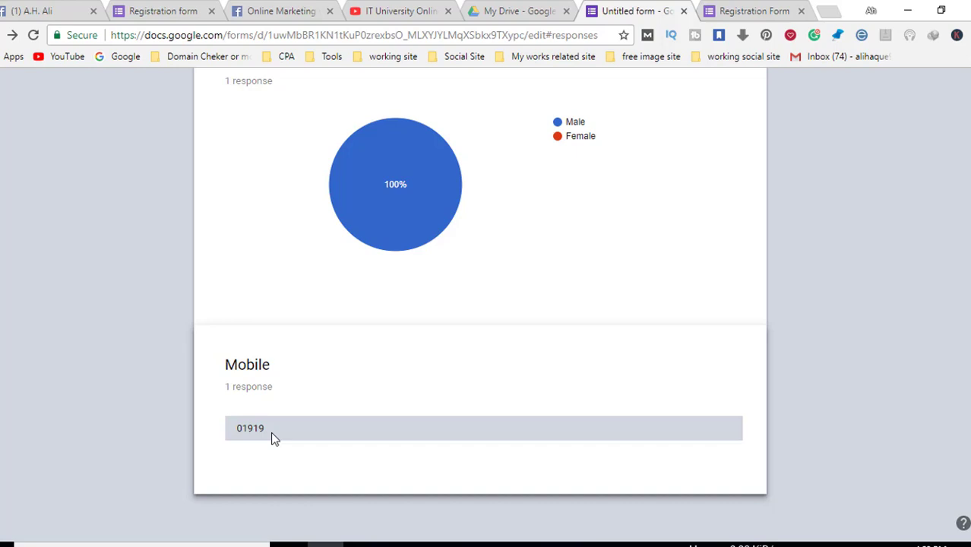
pyautogui.scroll(12, 436, 440)
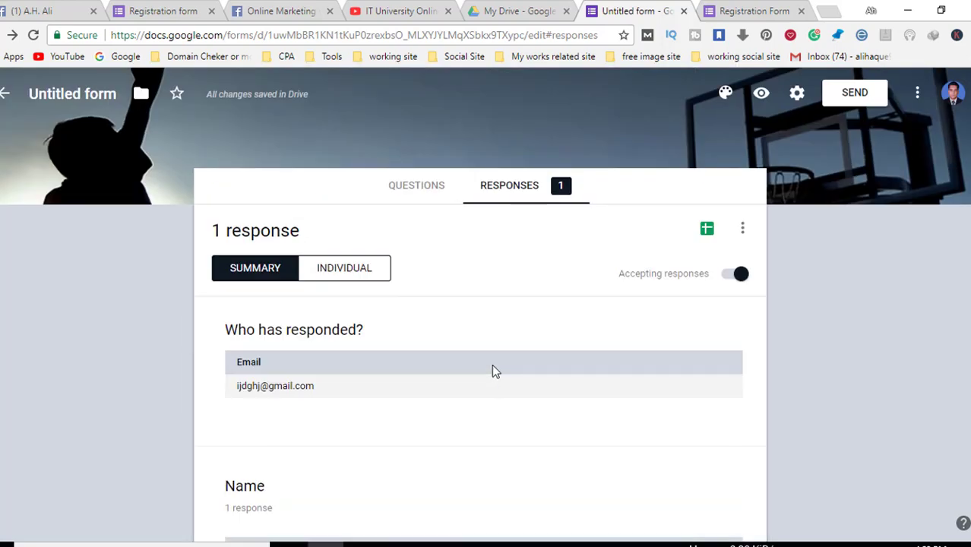
pyautogui.click(403, 9)
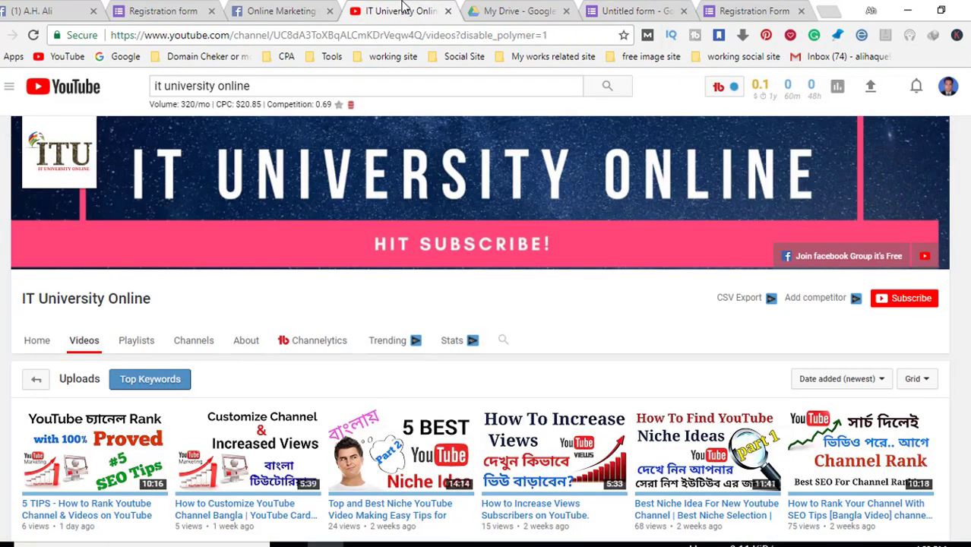